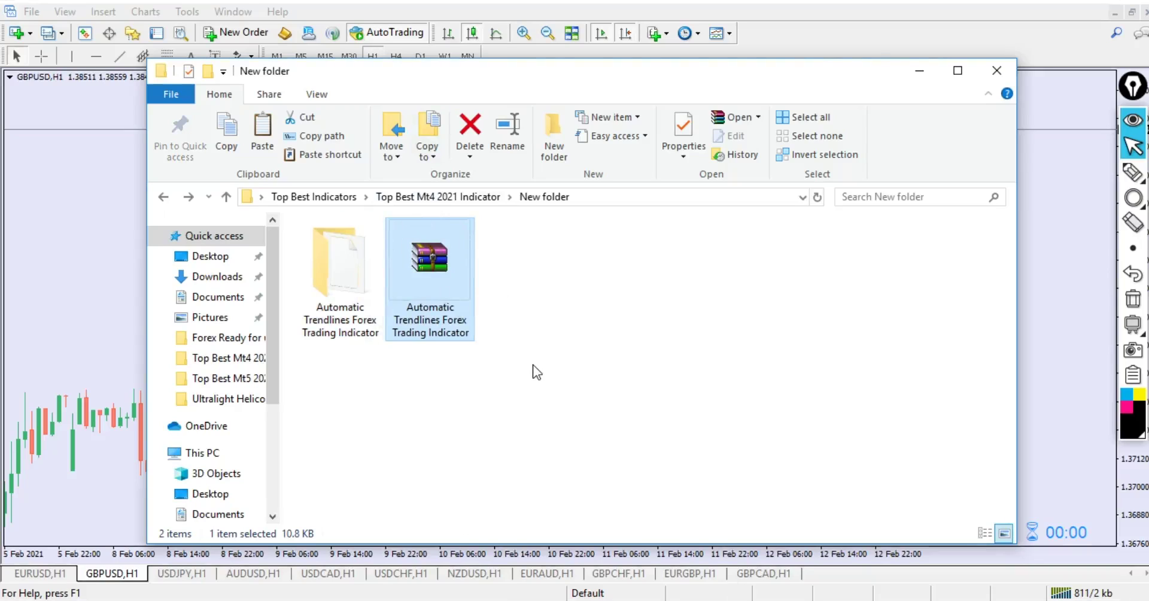
Look inside the Automatic Trendlines Forex Trading Indicator folder and return to its parent folder
left_click(348, 259)
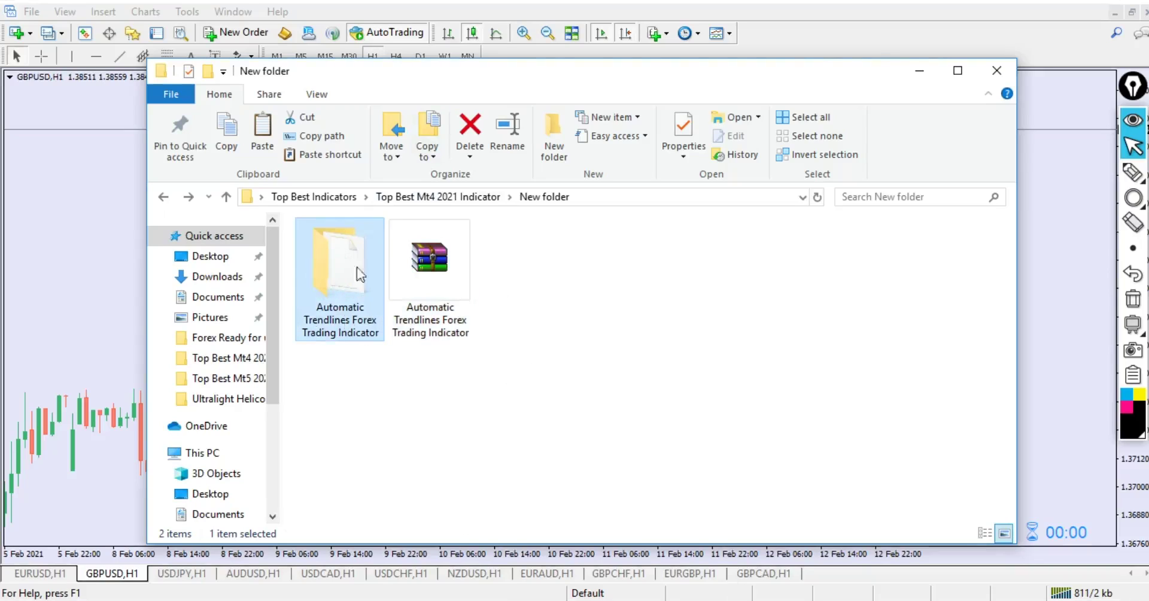
mouse_move(349, 298)
double_click(351, 270)
left_click(339, 282)
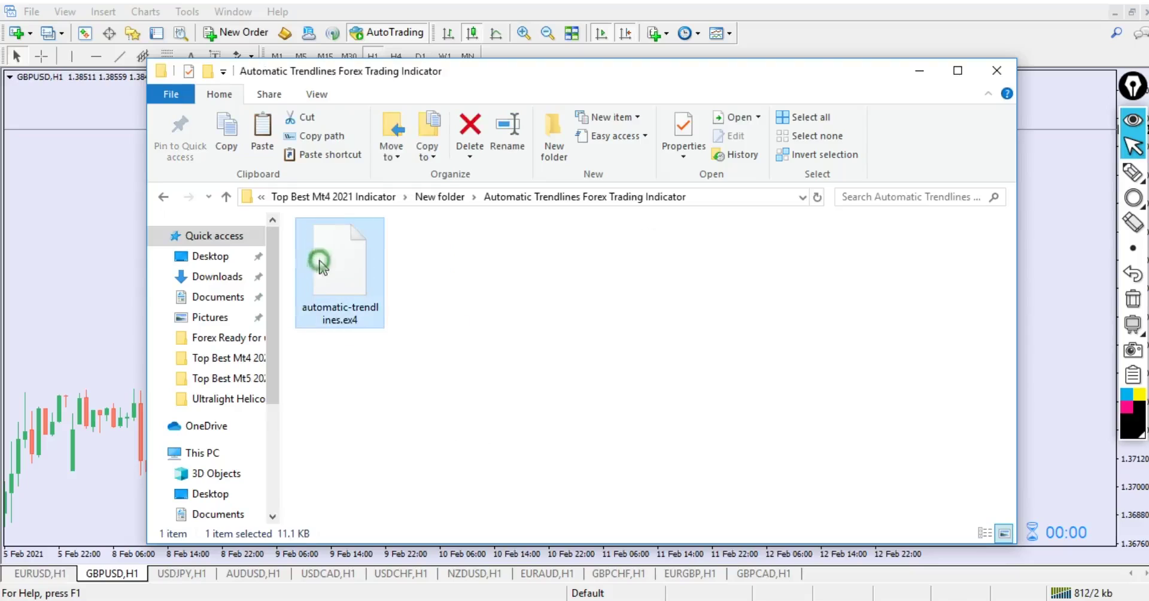
left_click(163, 197)
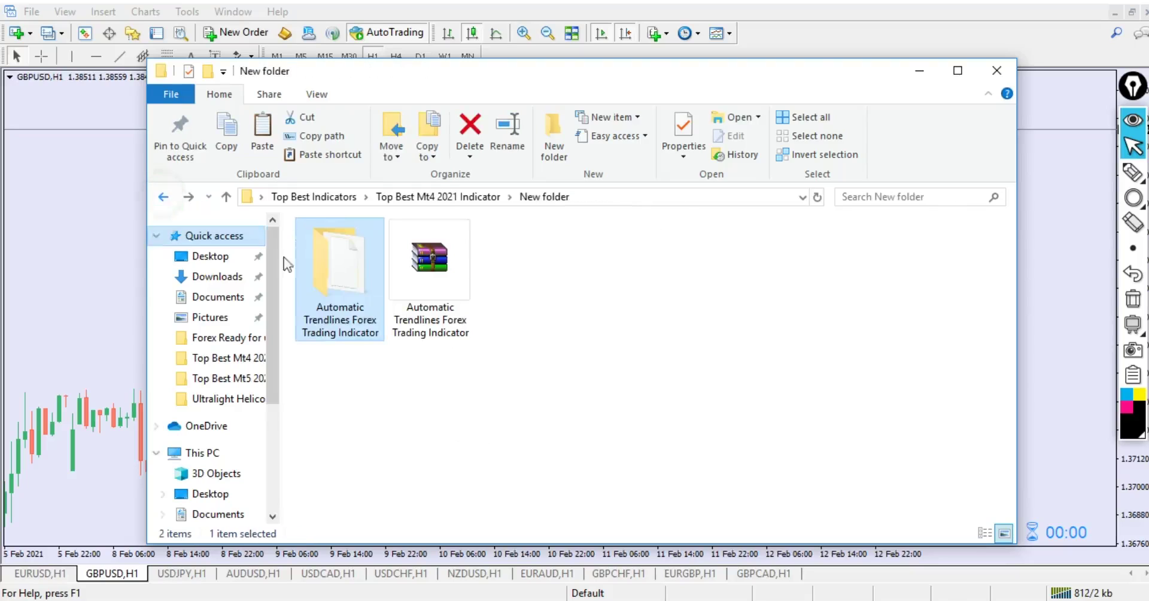
Copy the Automatic Trendlines Forex Trading Indicator folder and minimize the file window
right_click(343, 274)
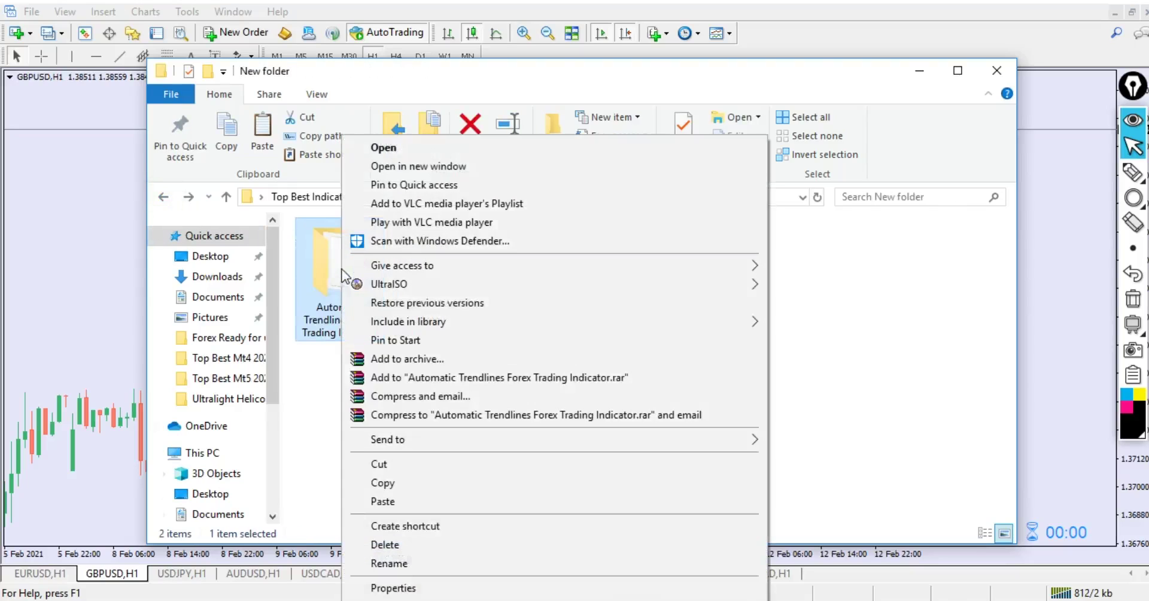
left_click(399, 482)
left_click(919, 70)
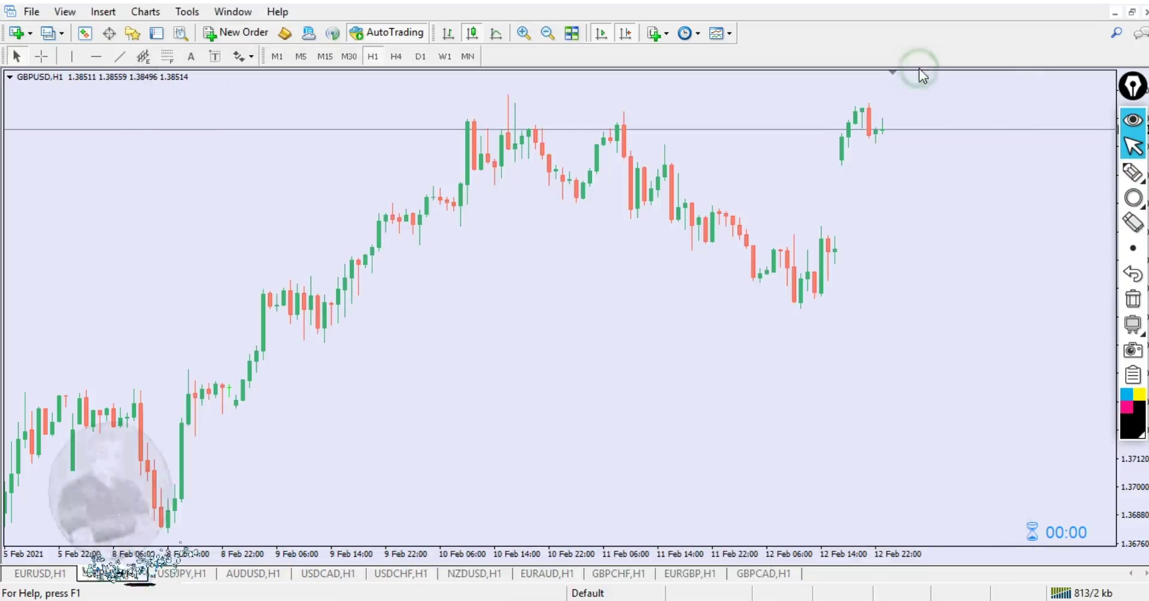
Open the trading terminal's data folder and go into its MQL4 Indicators folder
left_click(27, 11)
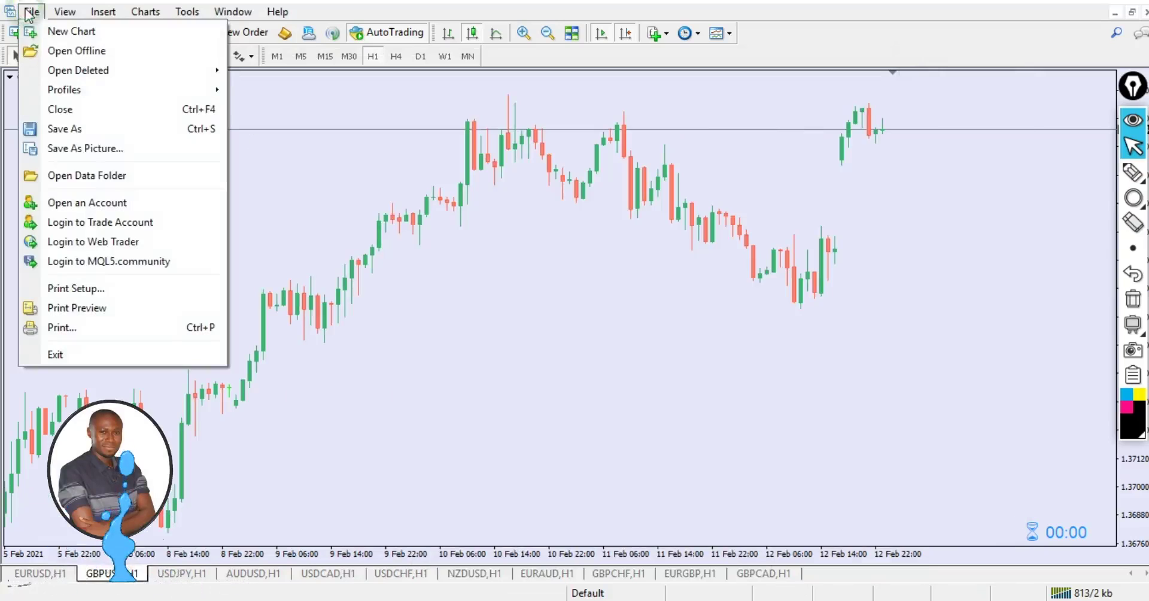
left_click(97, 177)
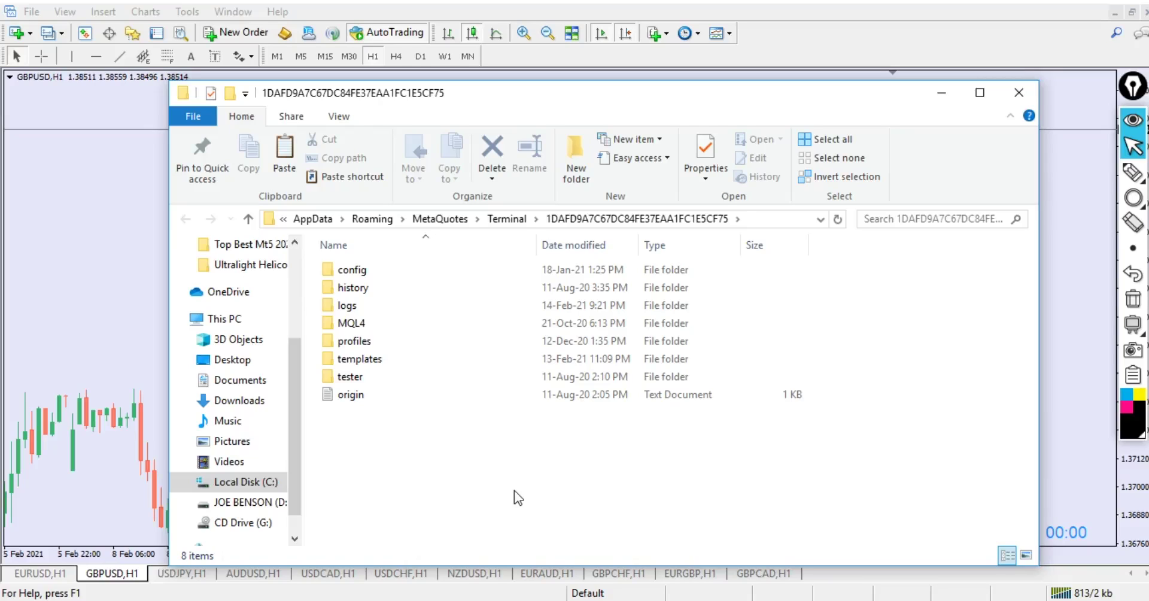
double_click(375, 323)
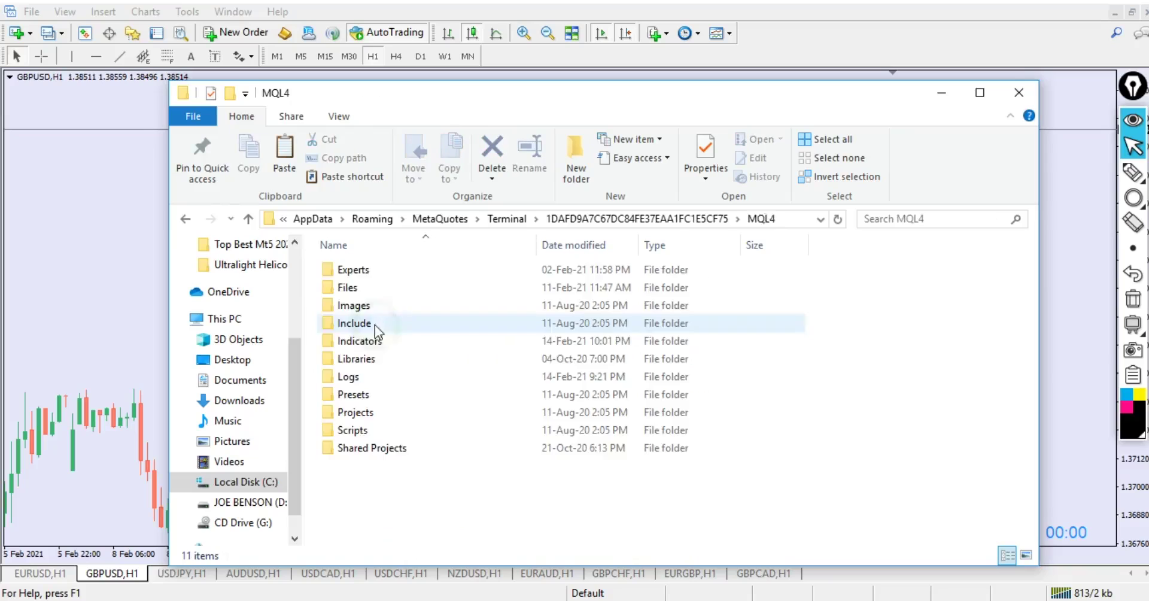
left_click(375, 342)
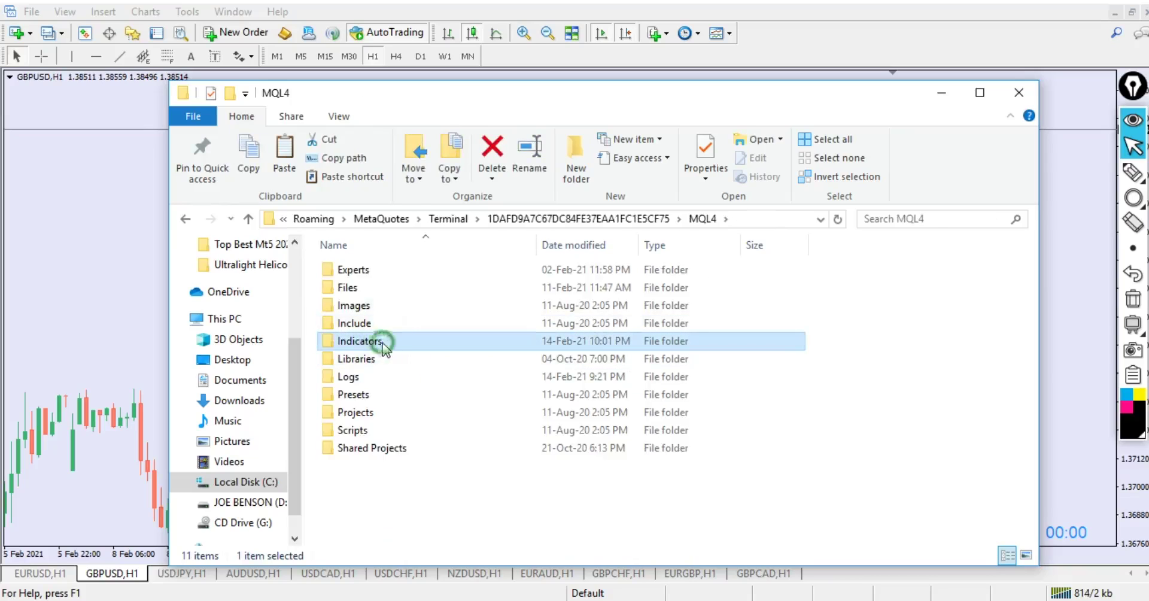
double_click(383, 344)
Paste the copied indicator folder into the Indicators folder and close the file window
right_click(851, 472)
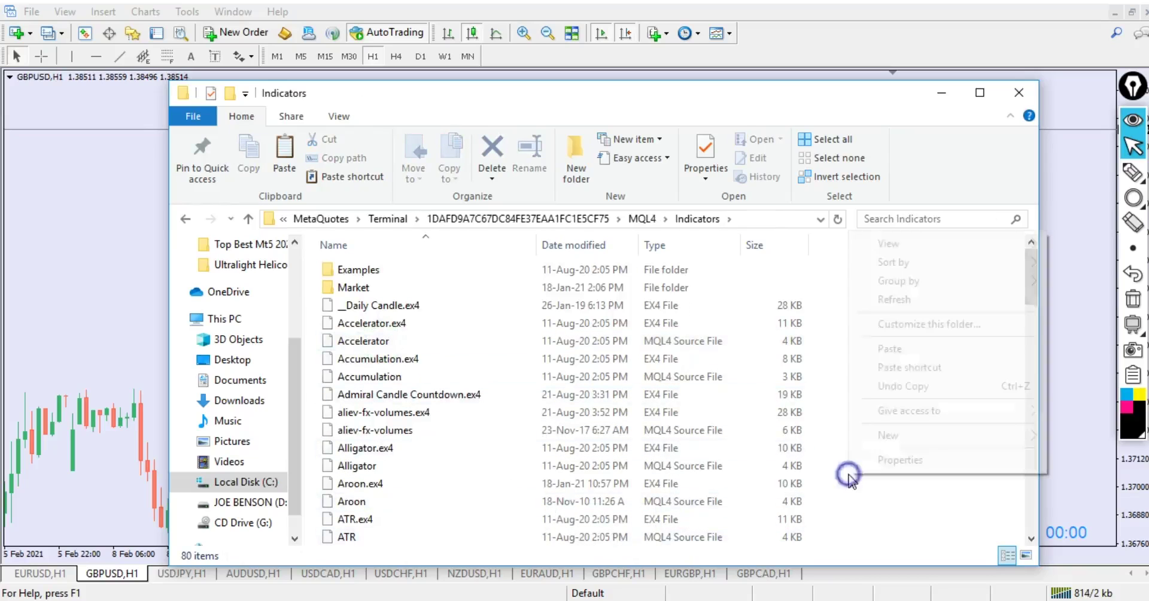
left_click(888, 350)
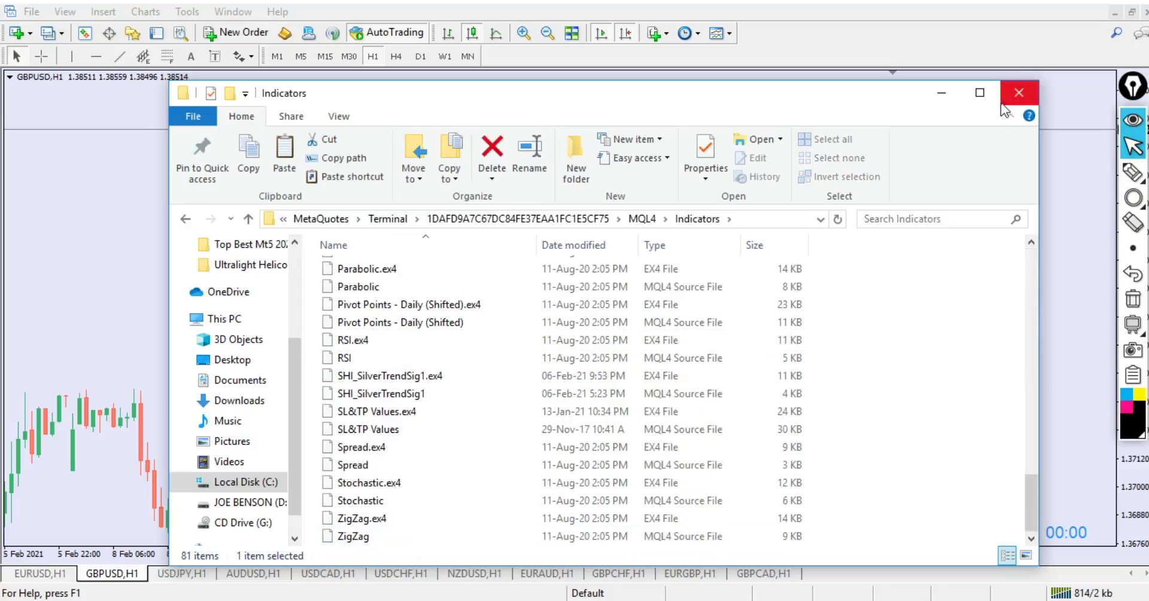
left_click(1017, 93)
right_click(502, 320)
left_click(545, 383)
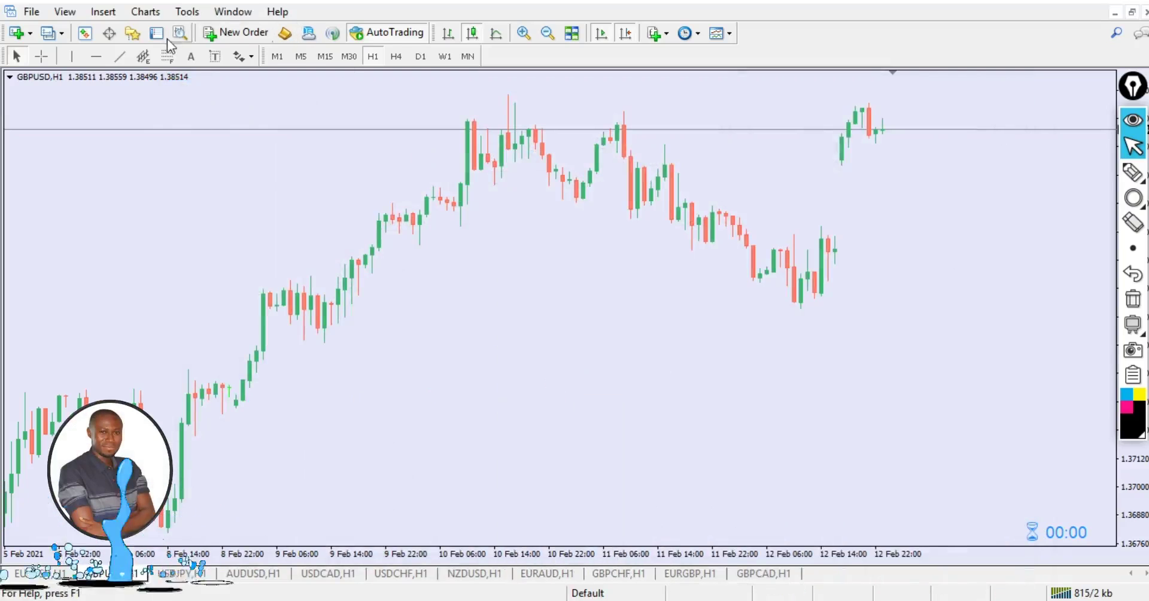
Show the Navigator and refresh its list of custom indicators
left_click(124, 38)
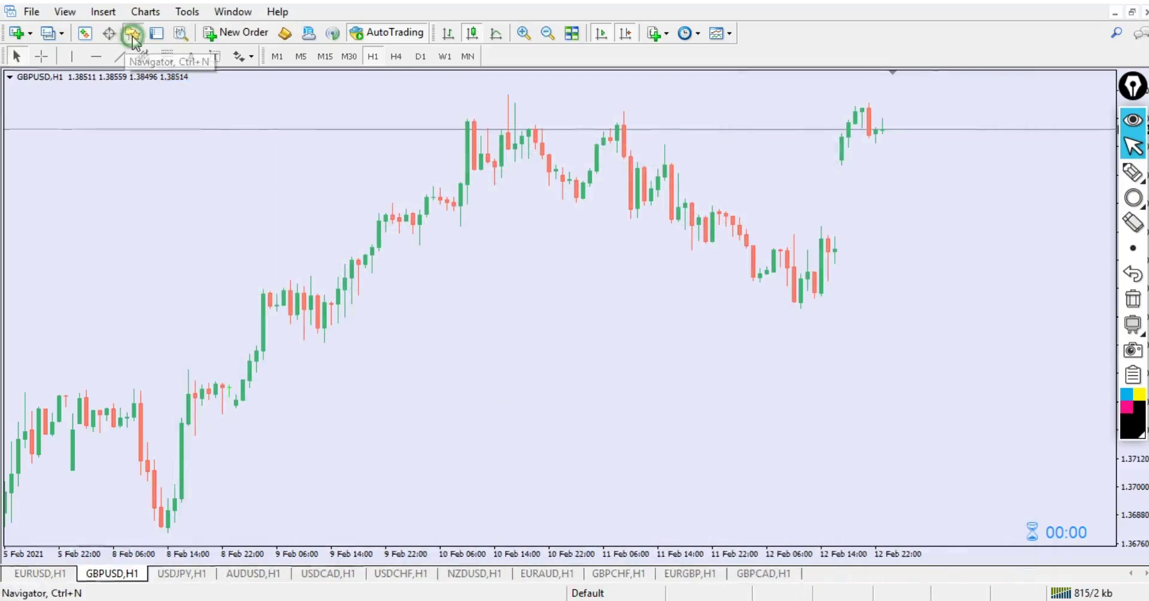
right_click(165, 186)
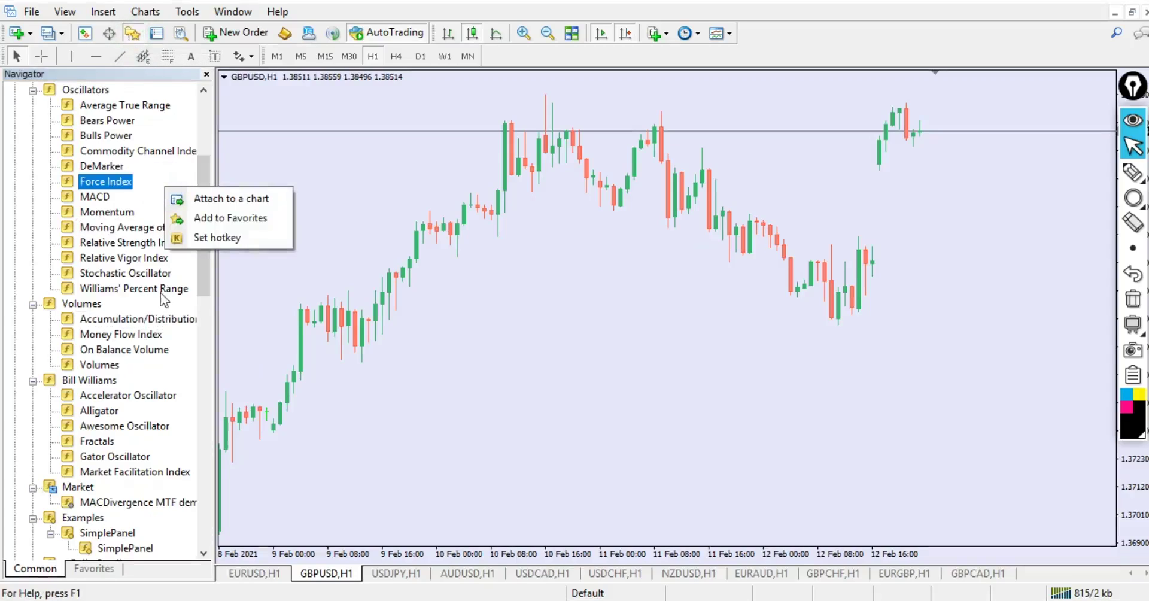
right_click(167, 351)
right_click(185, 443)
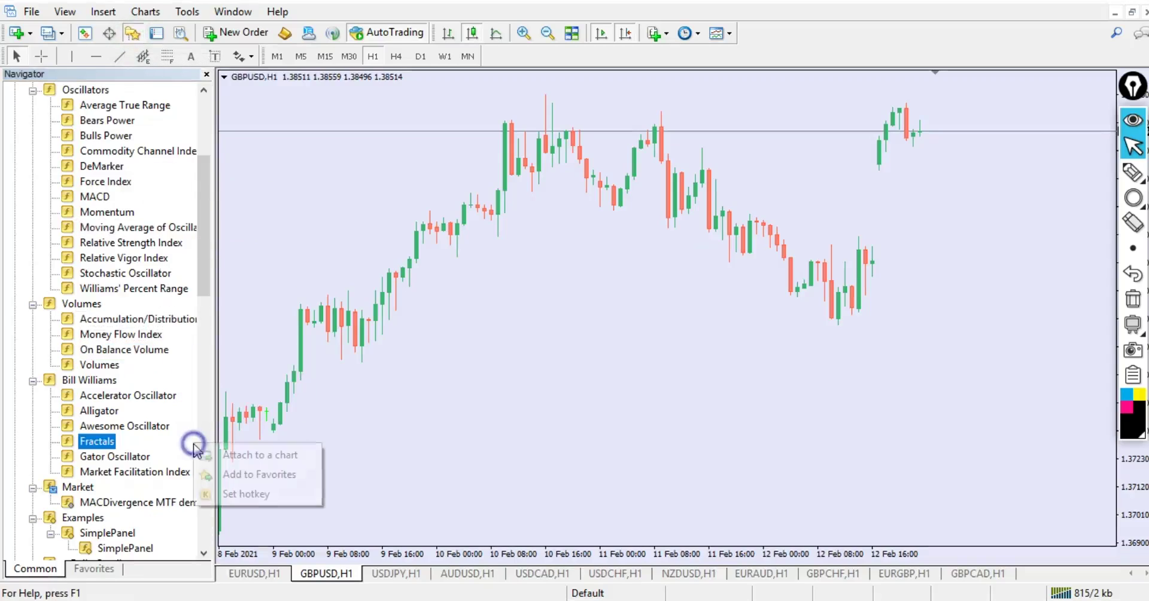
right_click(181, 306)
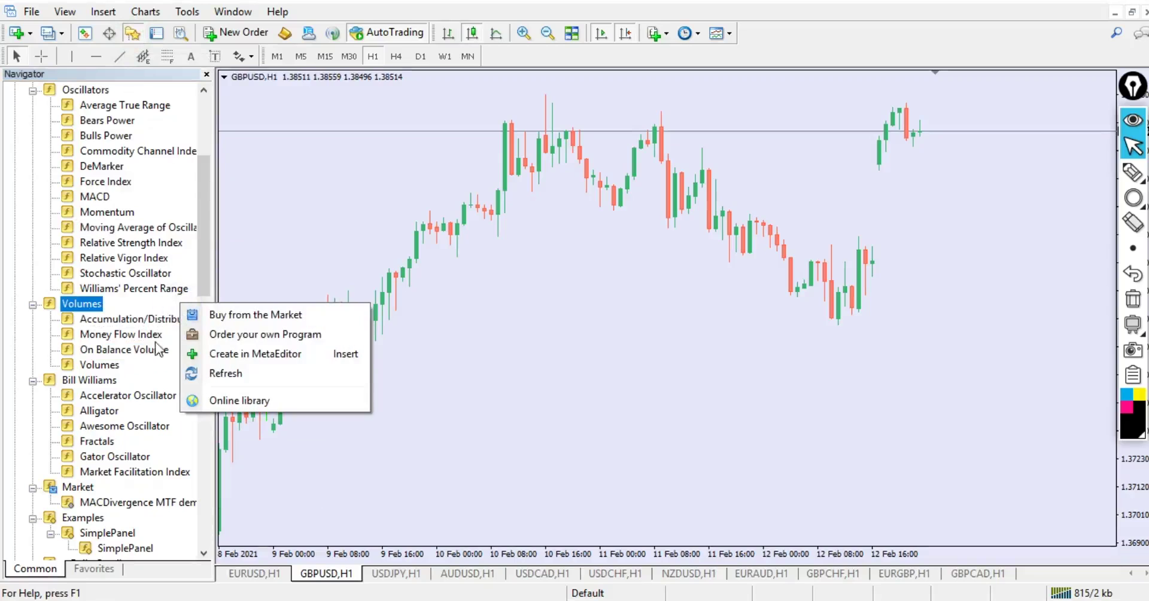
left_click(84, 456)
scroll(147, 374, "down", 8)
right_click(146, 368)
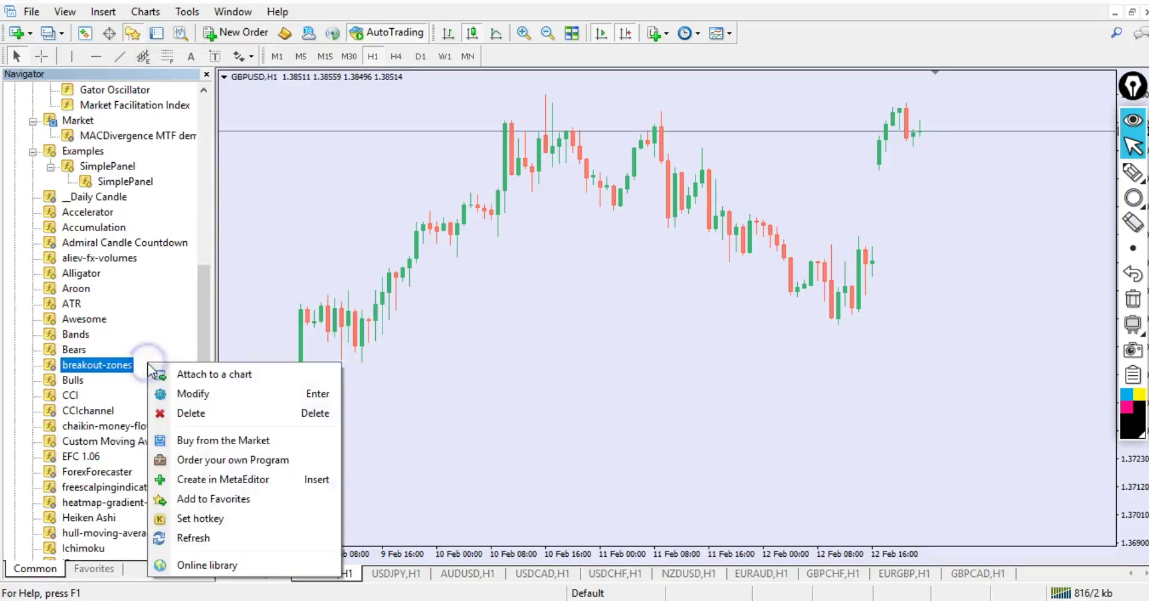
left_click(193, 537)
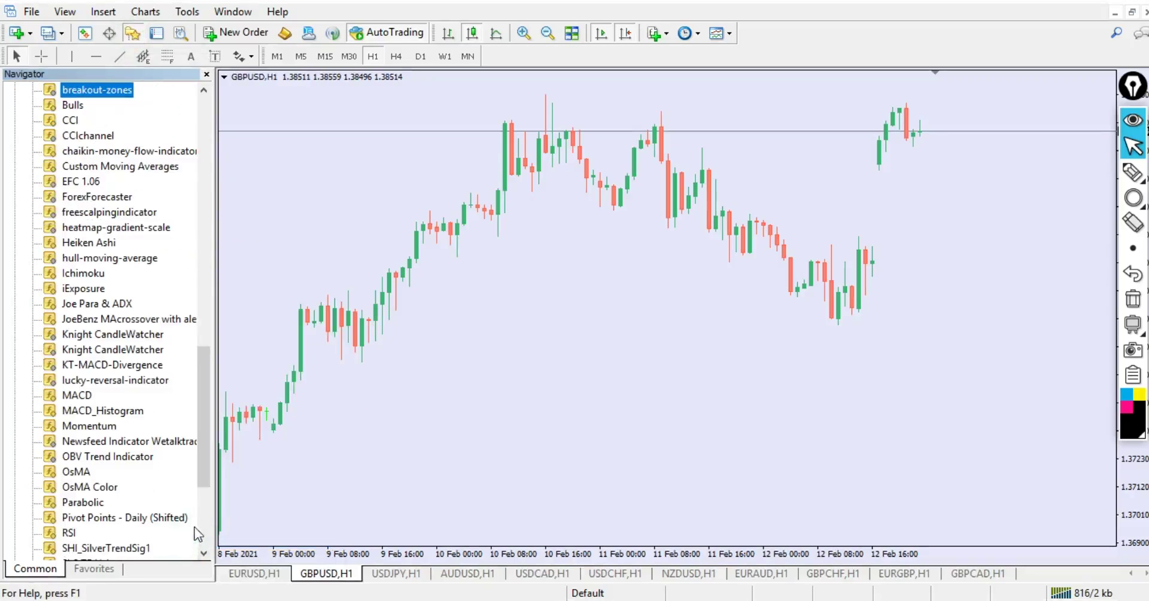
Collapse the Accounts branch and all subgroups under Indicators in the Navigator, keeping the Indicators list itself expanded
scroll(128, 242, "up", 14)
scroll(136, 210, "up", 5)
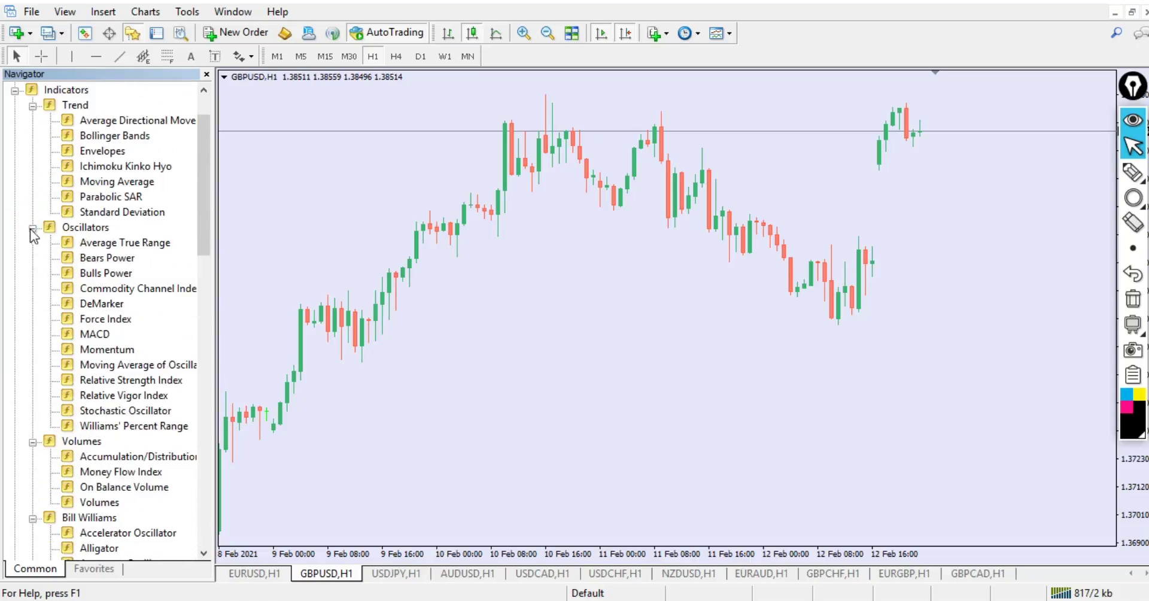
left_click(32, 227)
left_click(33, 105)
left_click(15, 90)
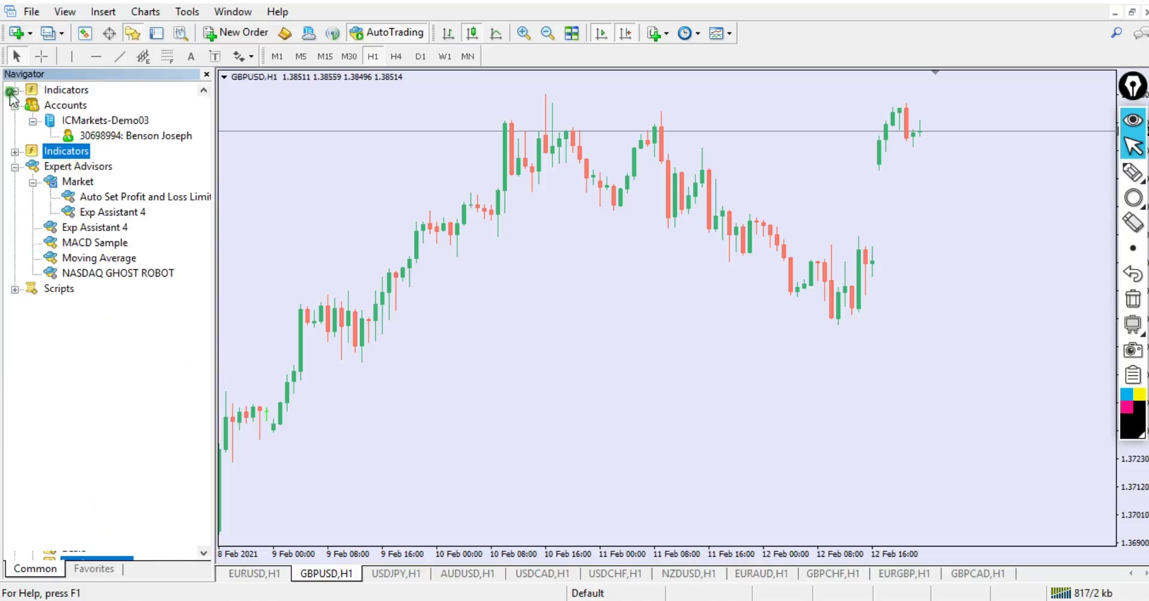
left_click(15, 105)
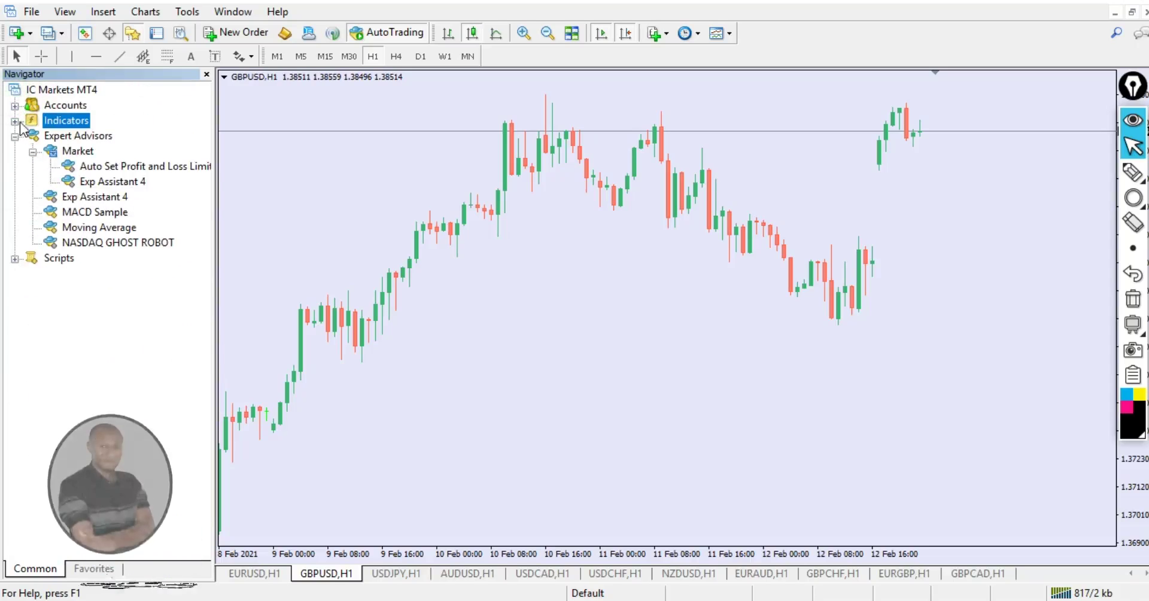
left_click(14, 120)
left_click(32, 136)
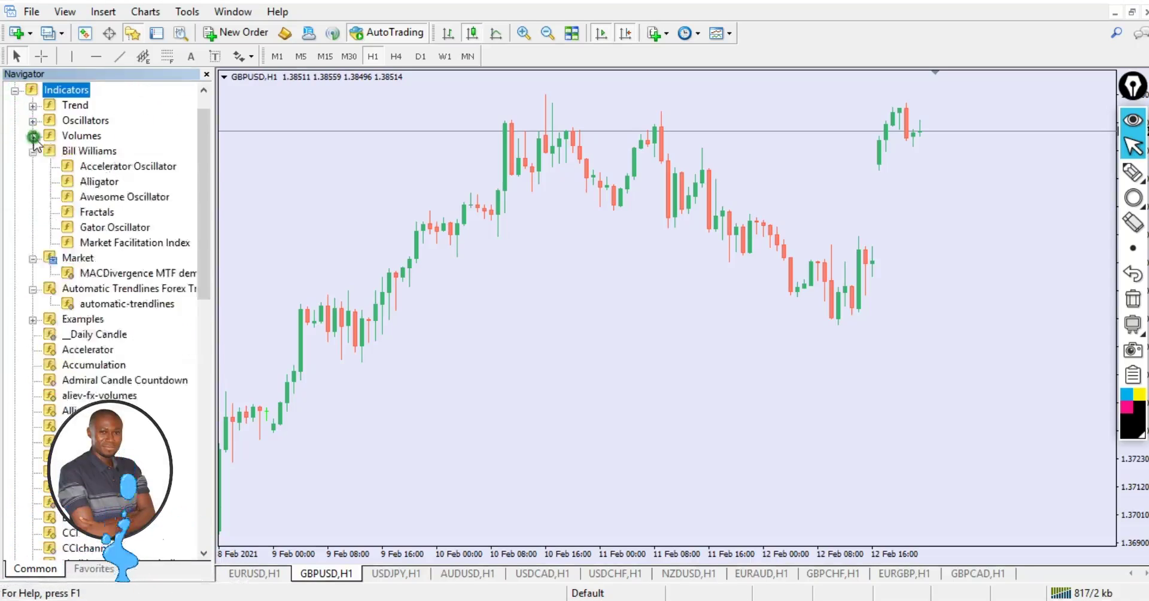
left_click(32, 152)
left_click(32, 197)
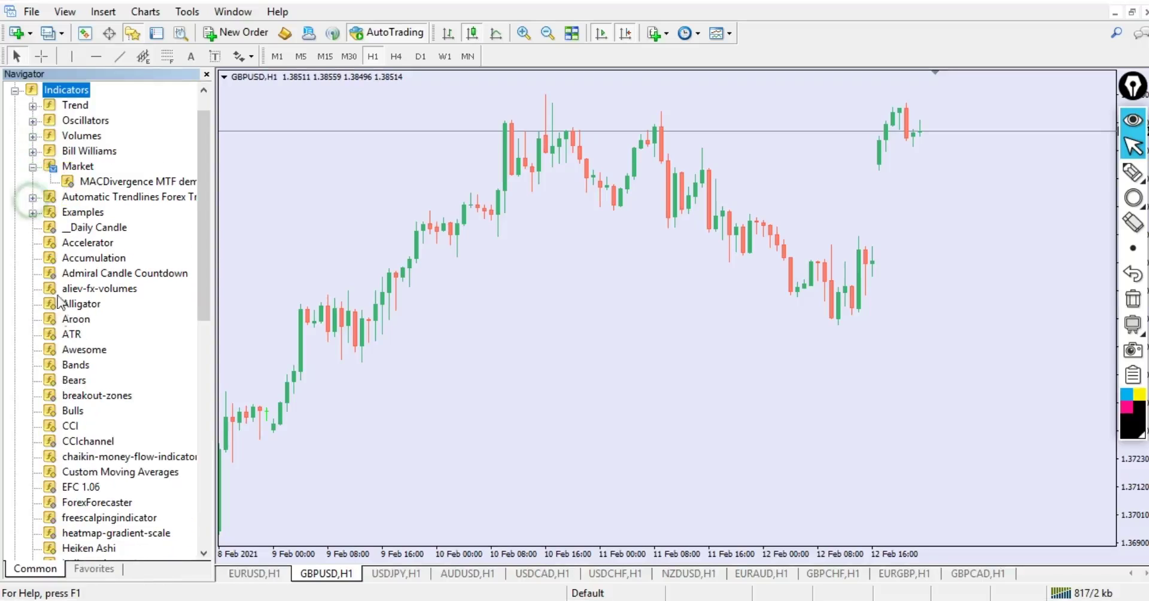
left_click(33, 166)
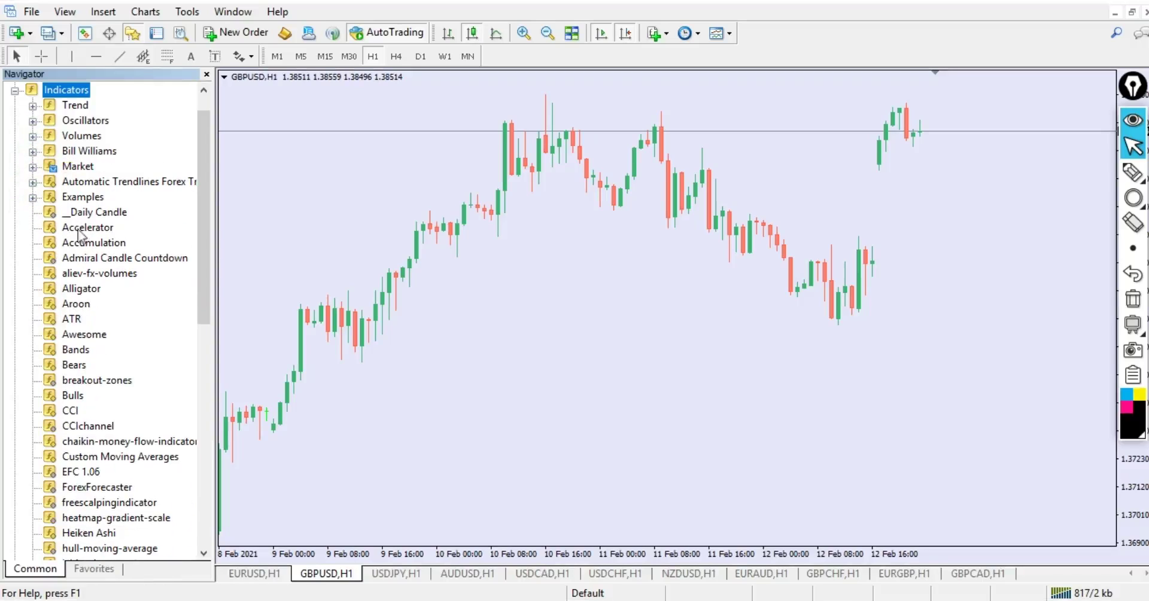
scroll(117, 259, "up", 1)
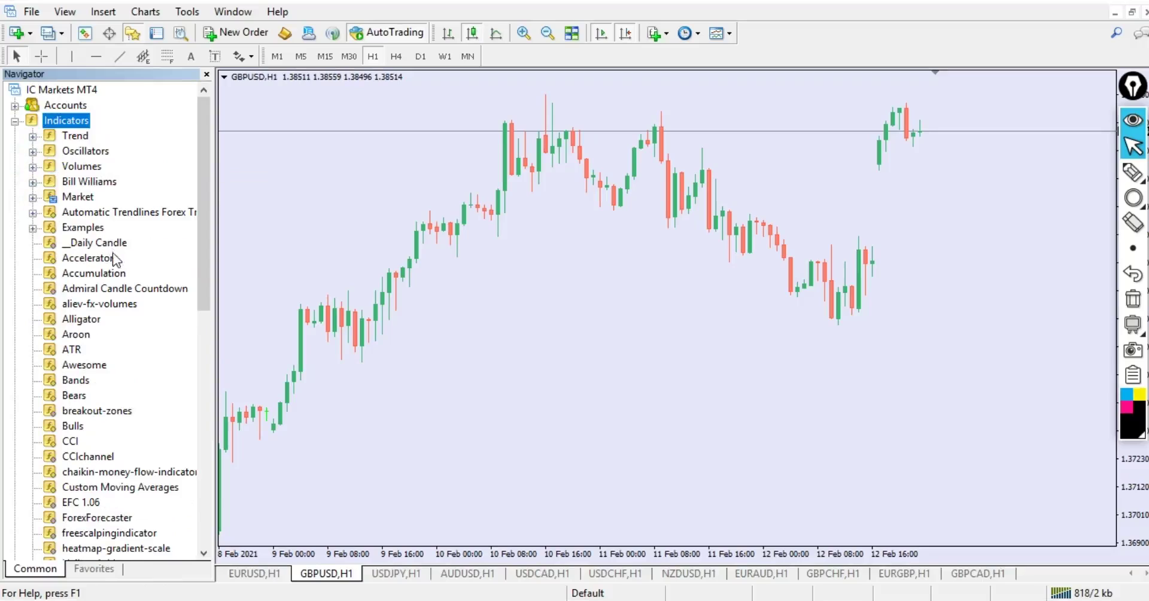
Attach automatic-trendlines from the Automatic Trendlines folder to the GBPUSD H1 chart with its default settings and hide the Navigator
left_click(138, 213)
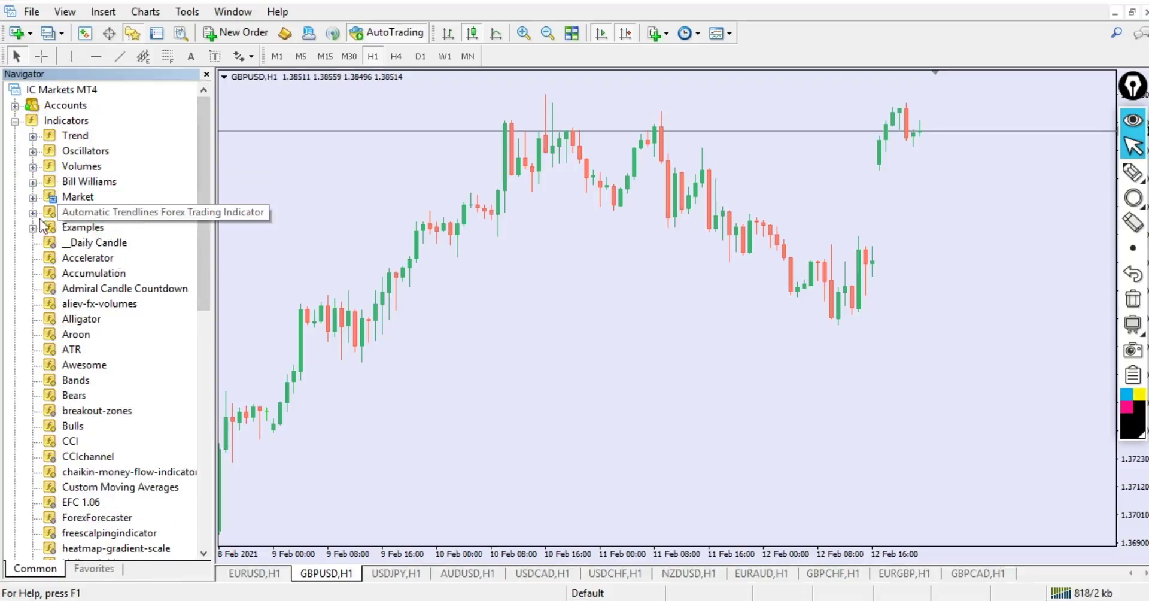
double_click(155, 216)
left_click(112, 228)
left_click_drag(112, 230, 578, 289)
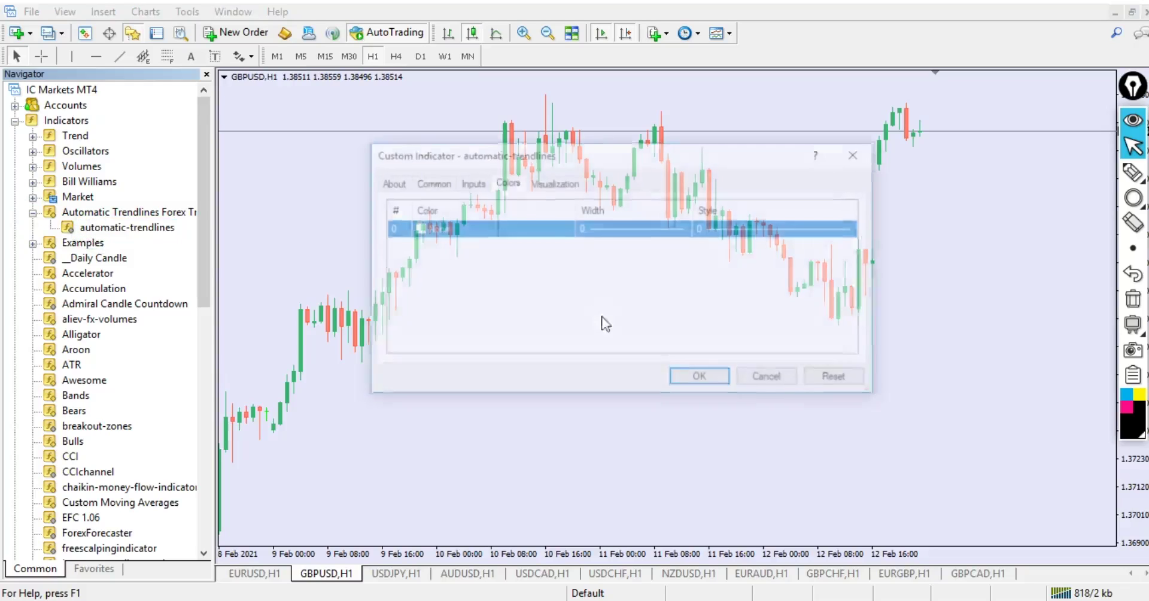
left_click(430, 180)
left_click(479, 183)
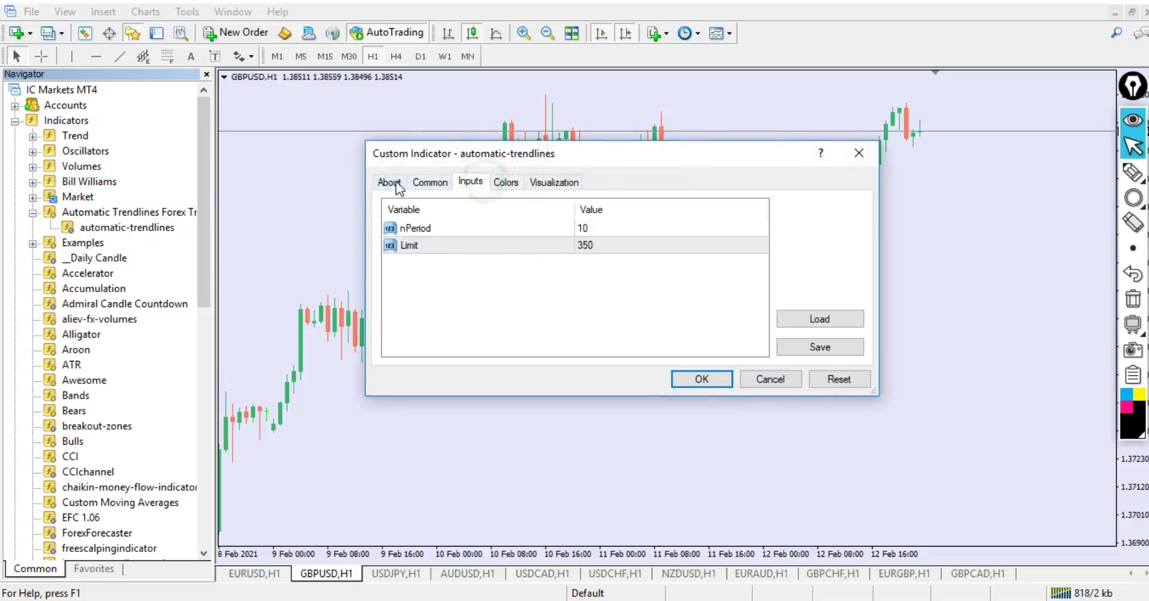
left_click(389, 182)
left_click(505, 182)
left_click(389, 181)
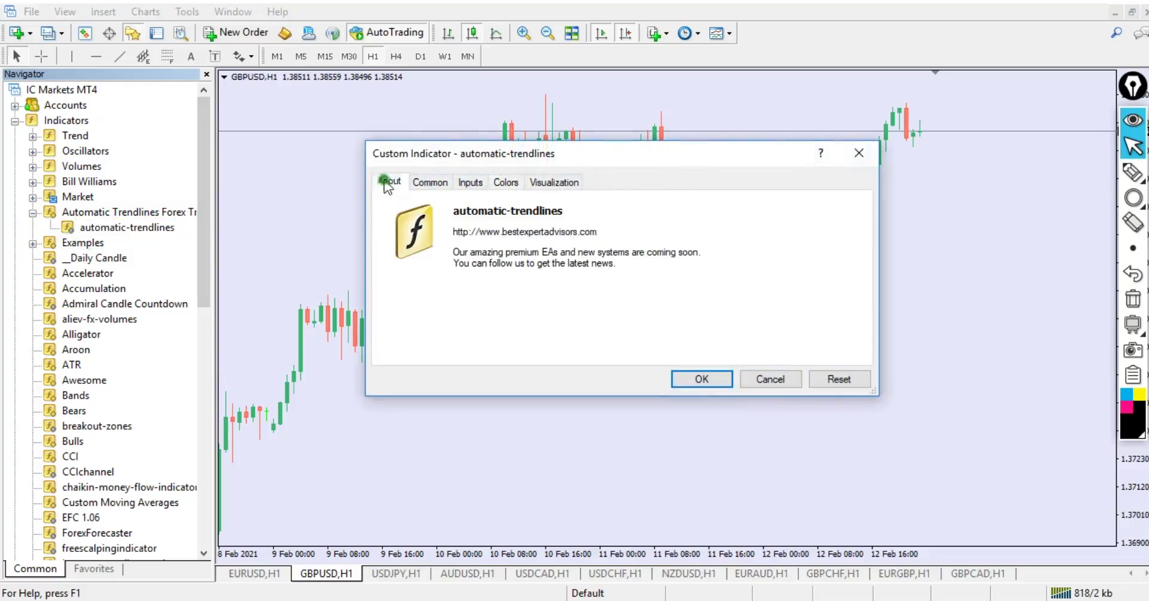
left_click(701, 379)
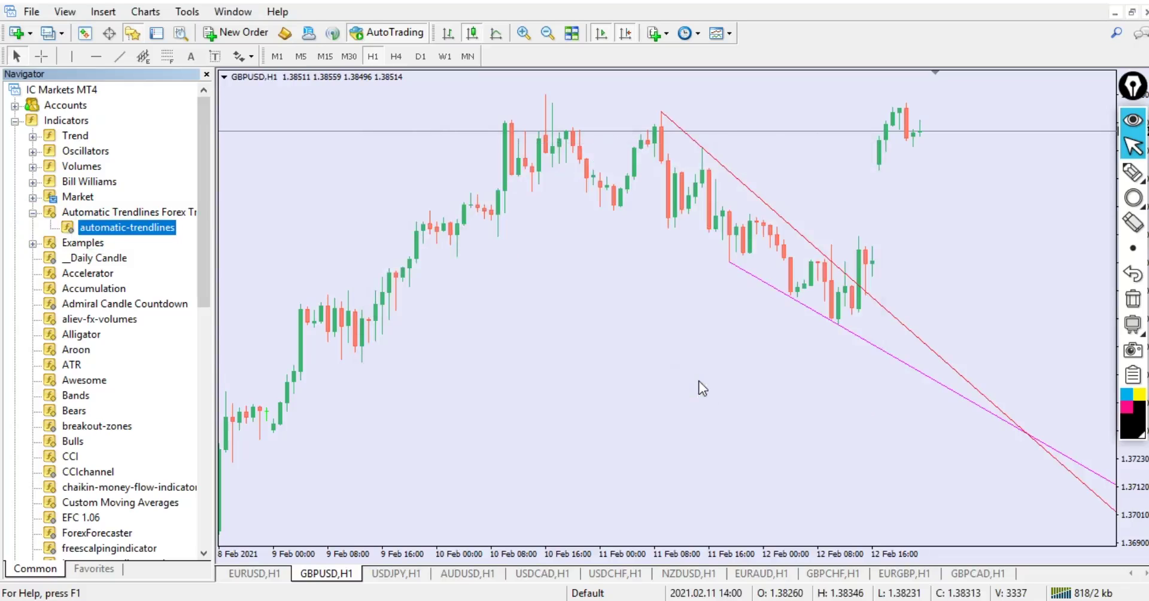
left_click(133, 34)
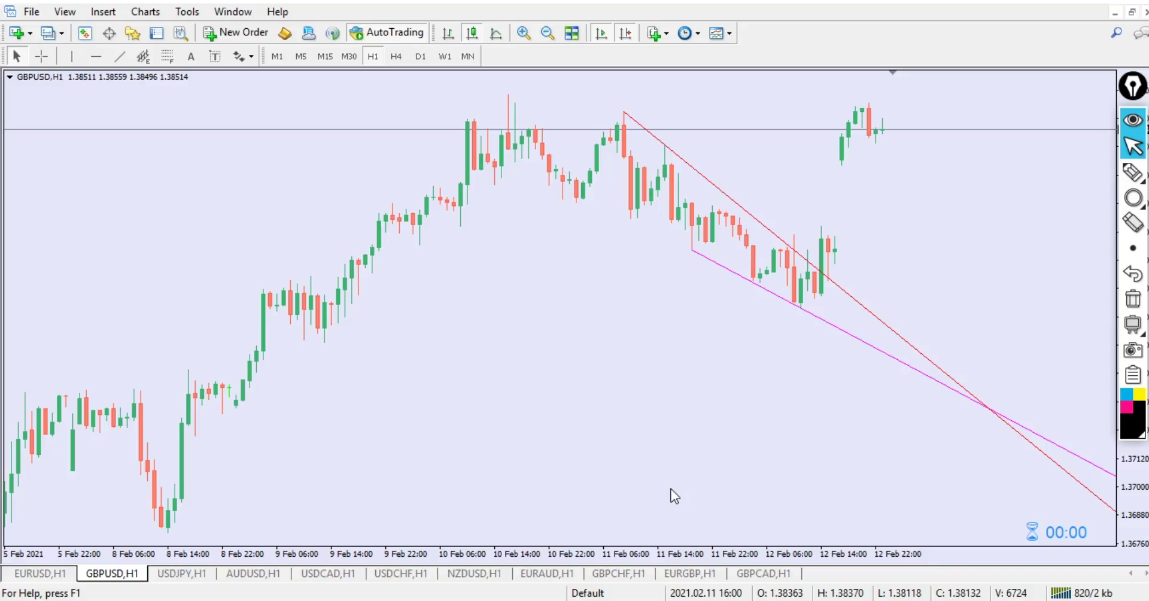
Circle the starting points of the red and magenta trendlines and their crossing point freehand with the black pen
left_click(1133, 172)
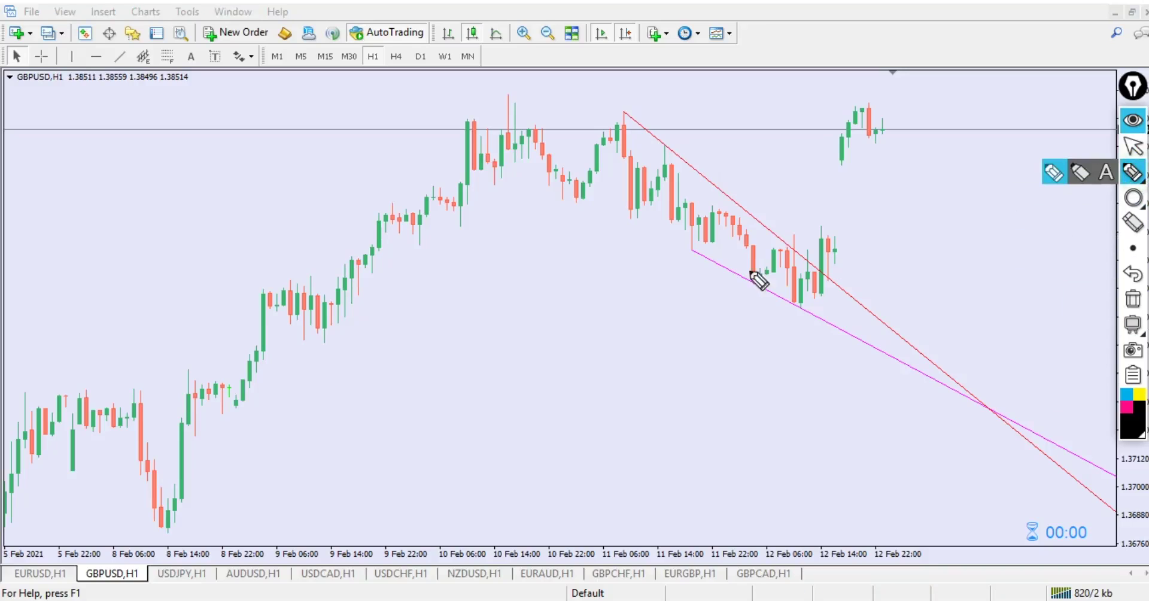
mouse_move(622, 101)
left_mouse_down()
mouse_move(610, 109)
mouse_move(627, 126)
mouse_move(641, 98)
mouse_move(625, 123)
left_mouse_up()
left_click(686, 234)
mouse_move(686, 234)
left_mouse_down()
mouse_move(697, 255)
mouse_move(688, 250)
left_mouse_up()
mouse_move(980, 385)
left_mouse_down()
mouse_move(1010, 458)
mouse_move(984, 395)
left_mouse_up()
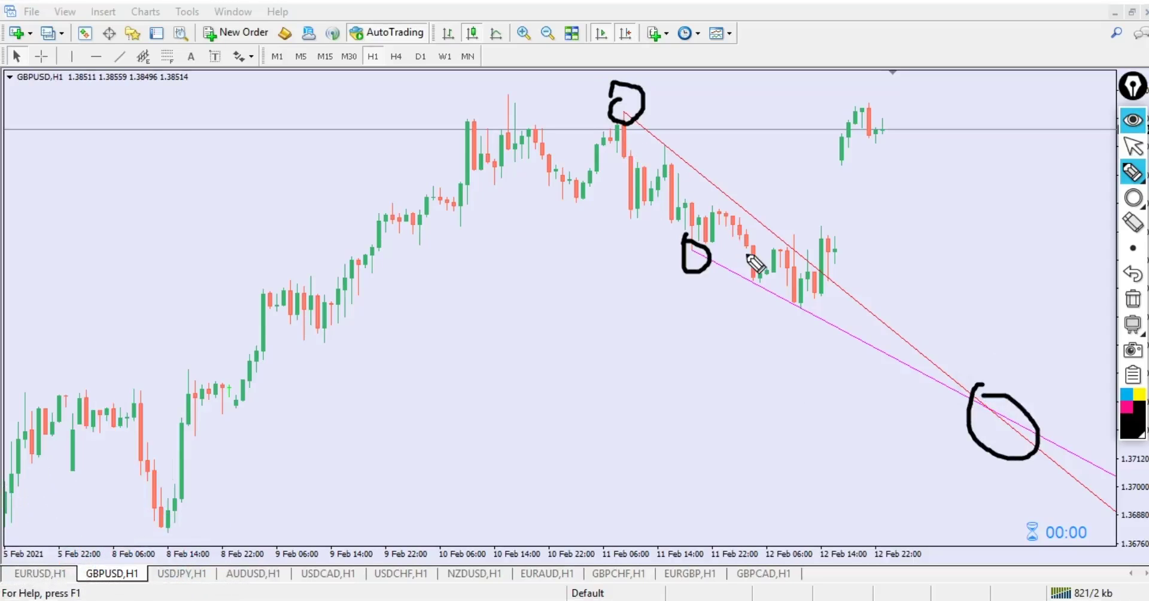
Draw a long downward arrow below the falling candles and a short upward arrow where price breaks above the red trendline
key("a")
left_click_drag(605, 212, 798, 363)
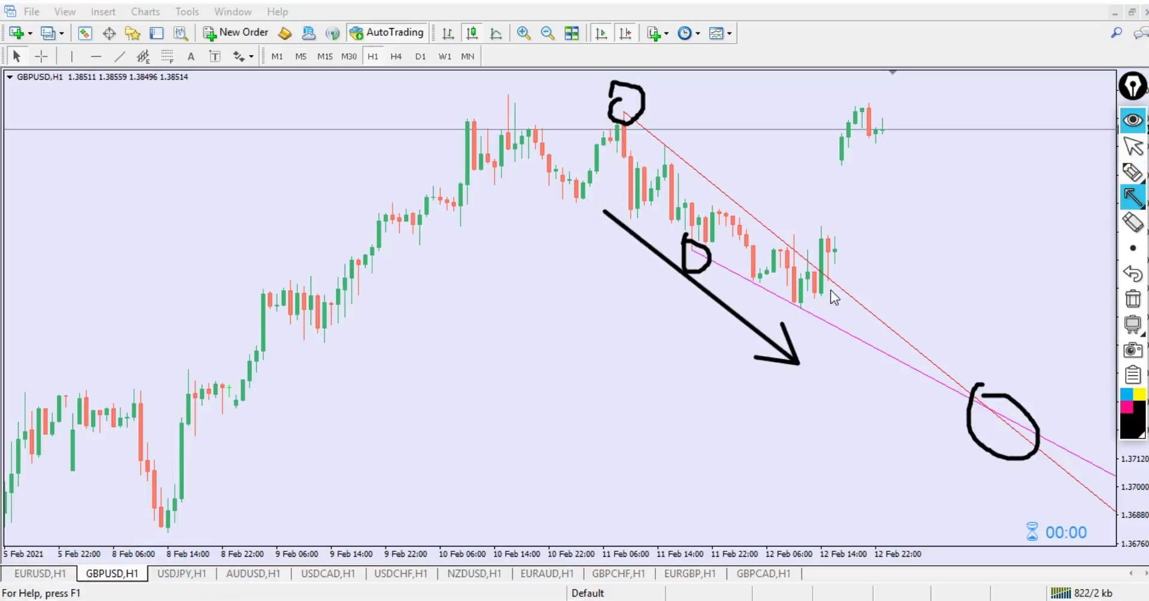
left_click_drag(830, 291, 844, 265)
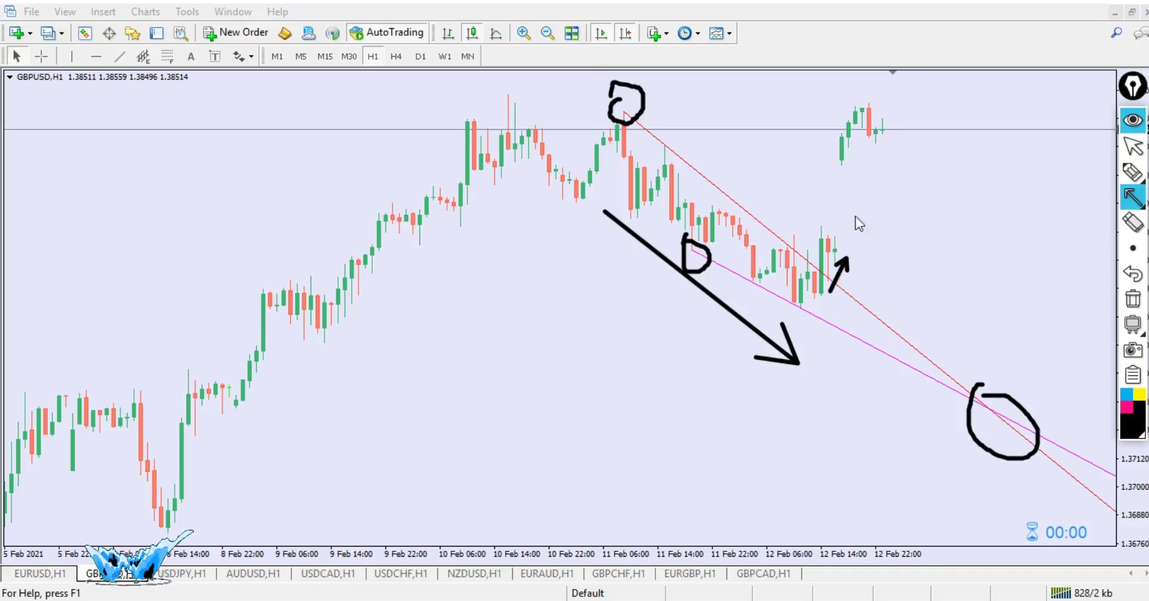
Draw a long upward arrow from the red trendline breakout to the latest GBPUSD candles, and erase all annotations
left_click_drag(821, 263, 877, 104)
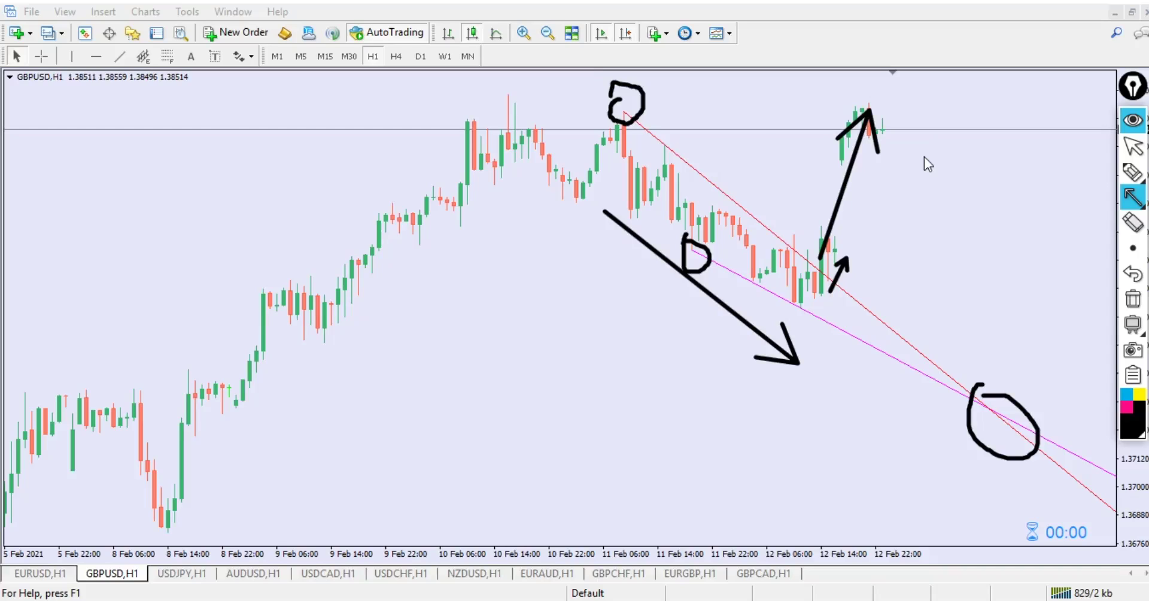
left_click(1133, 146)
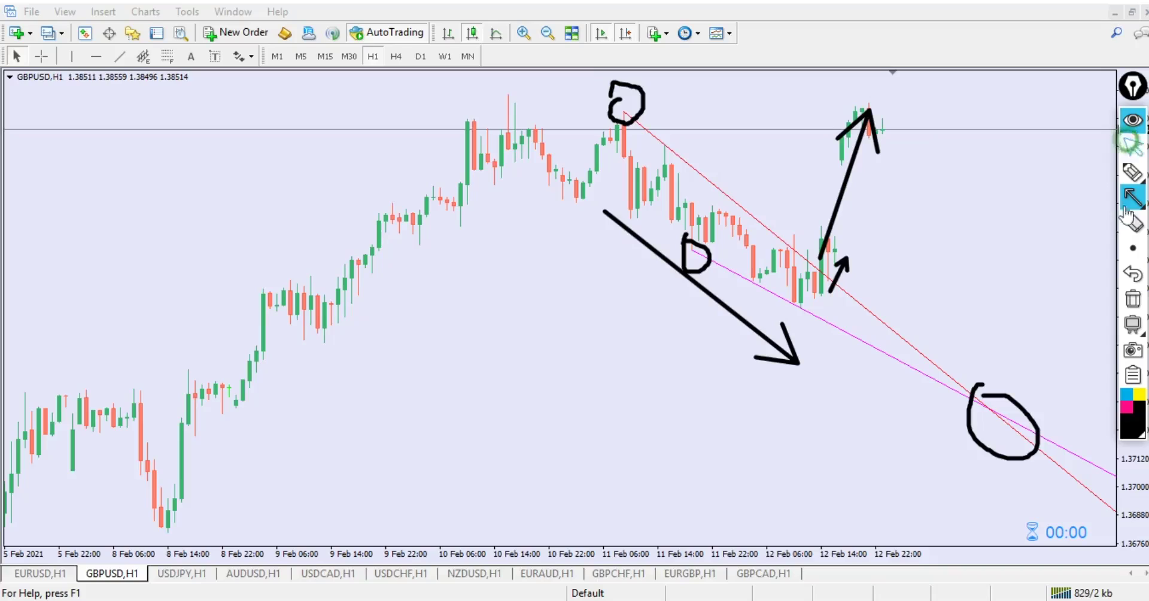
left_click(1133, 302)
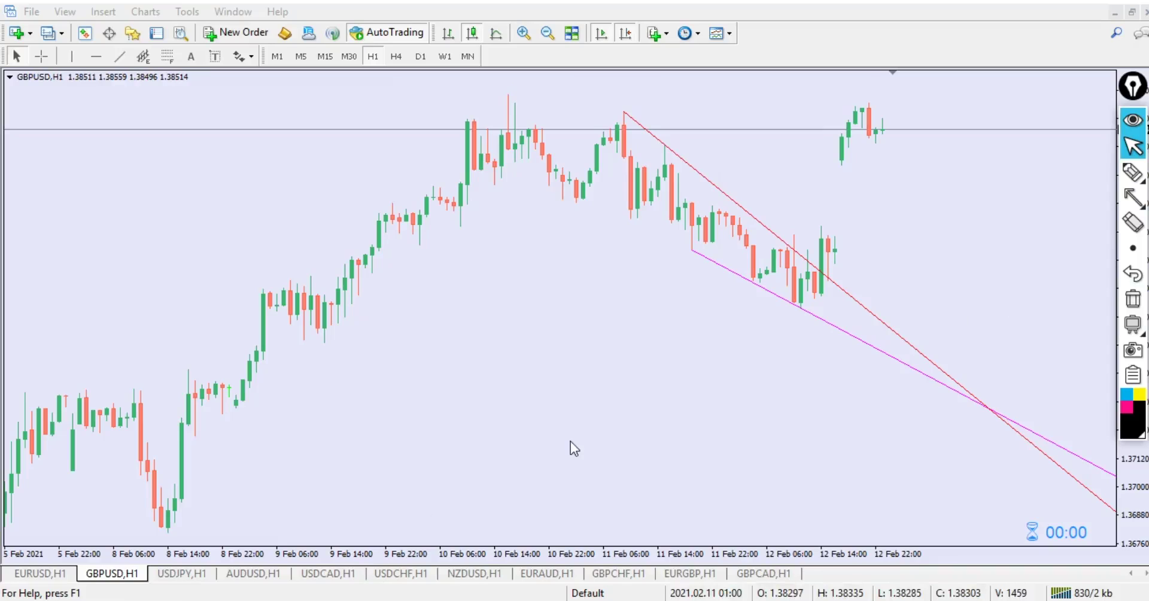
Attach automatic-trendlines to the USDJPY H1 chart with its default settings and hide the Navigator
left_click(182, 577)
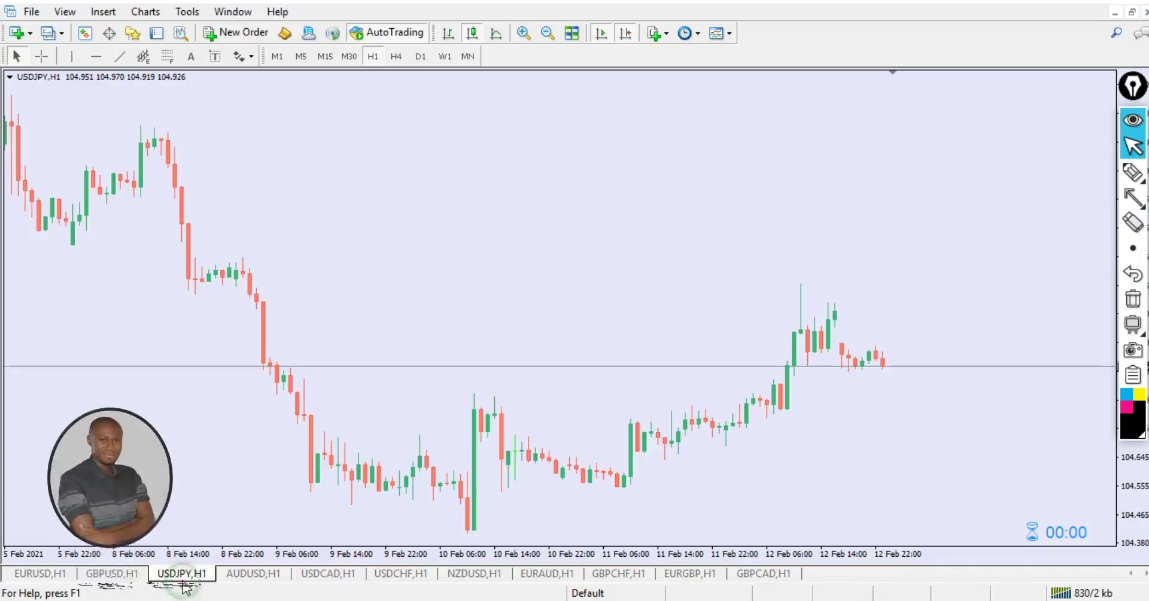
left_click(132, 34)
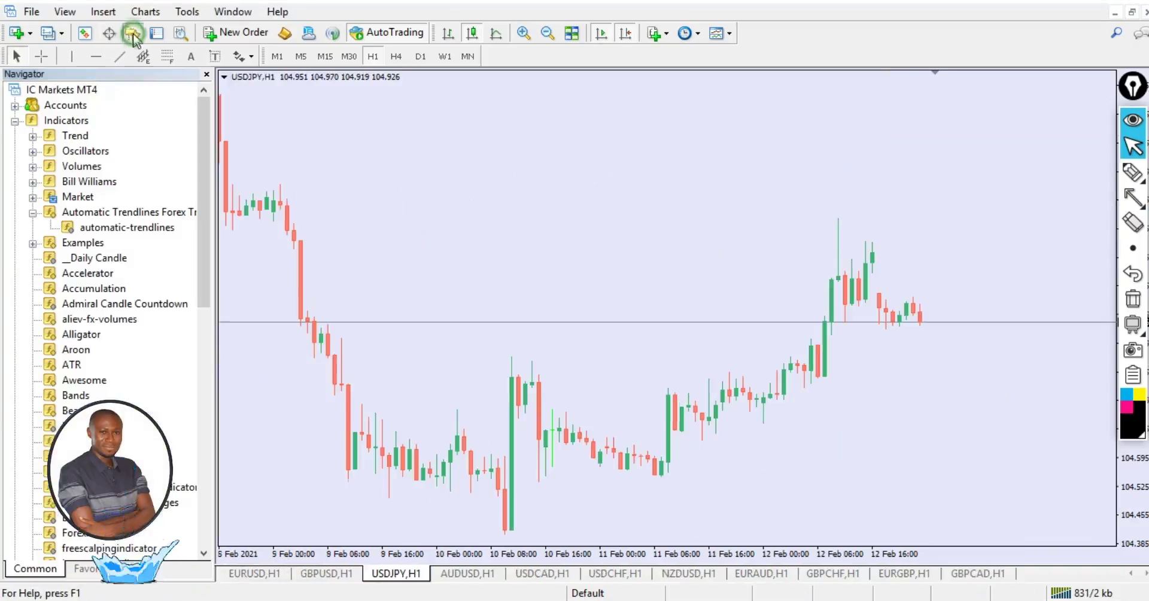
left_click_drag(99, 227, 582, 303)
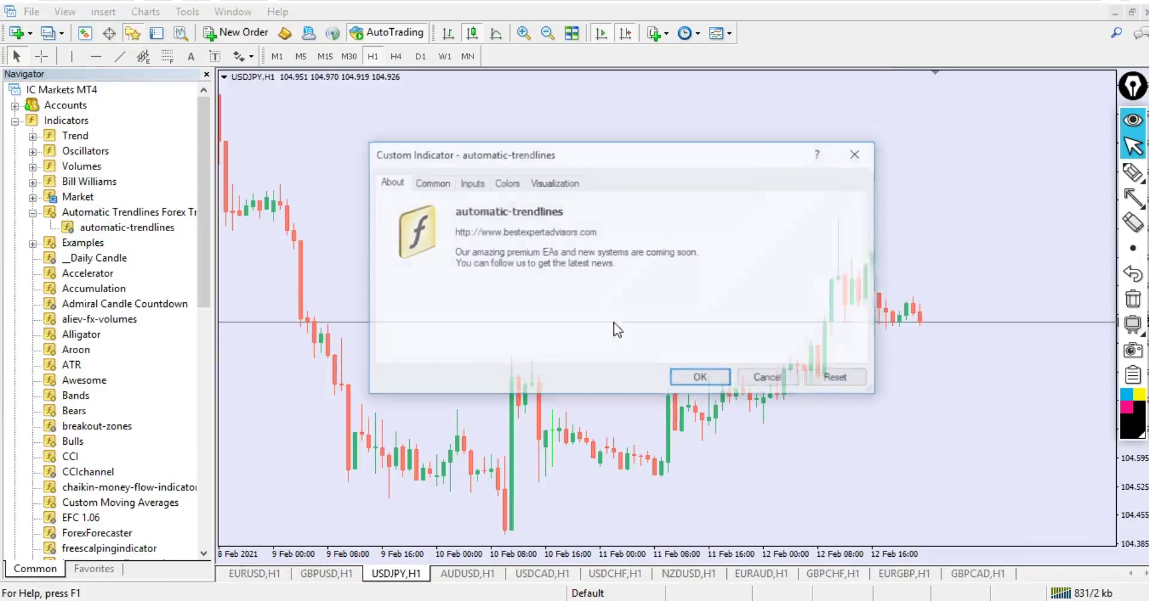
left_click(692, 379)
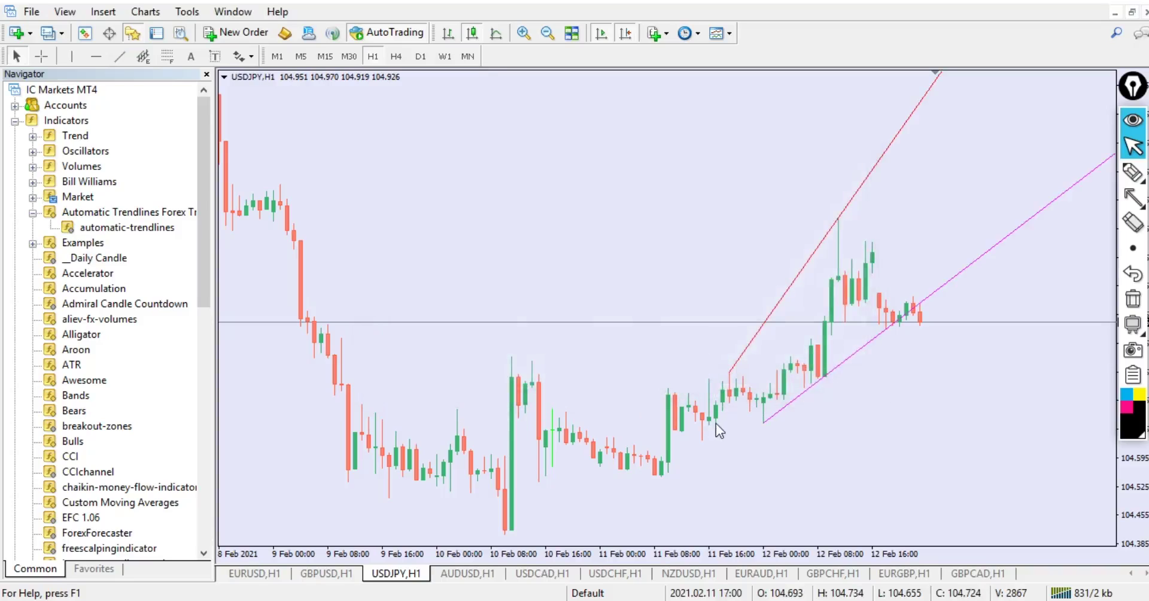
left_click_drag(817, 400, 662, 413)
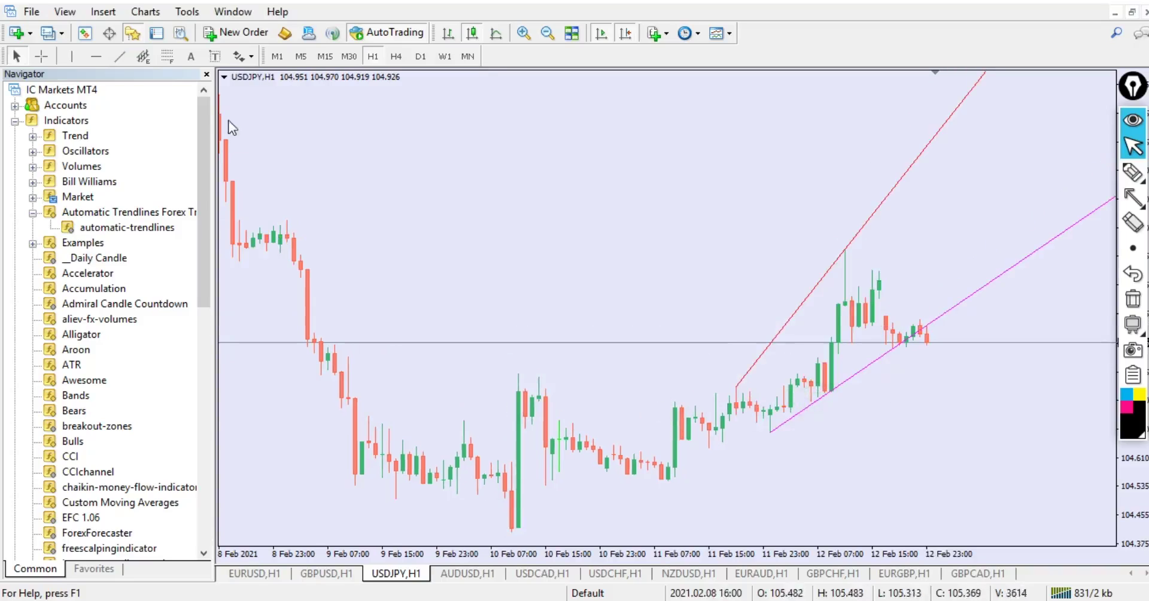
left_click(156, 33)
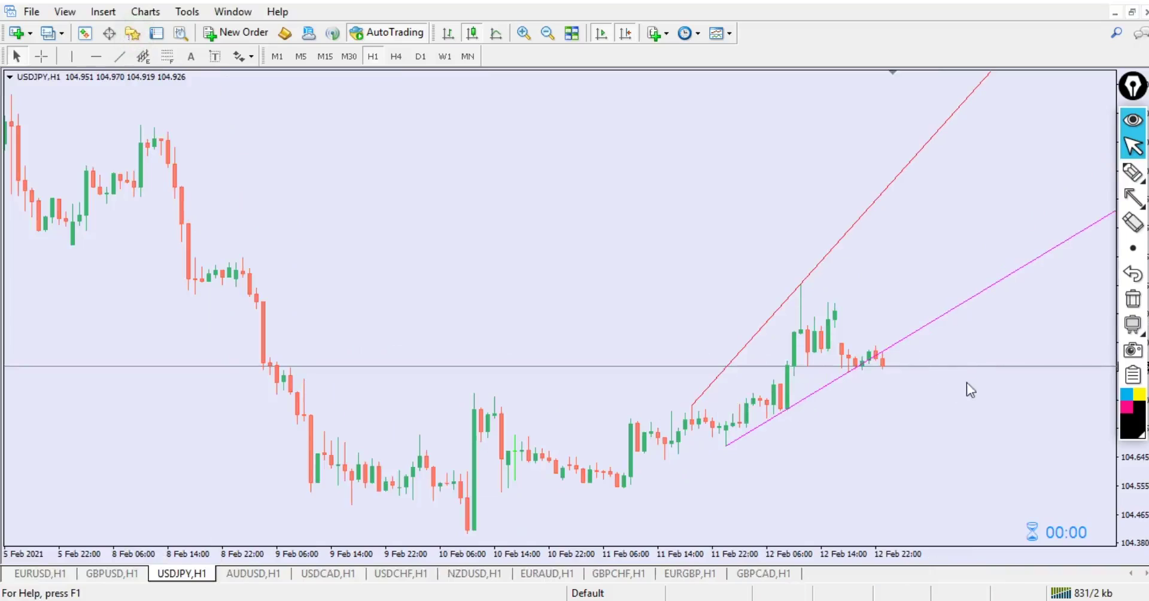
Draw a short downward arrow where the latest USDJPY candles break below the magenta trendline
left_click(1132, 197)
left_click(886, 334)
left_click_drag(890, 347, 903, 372)
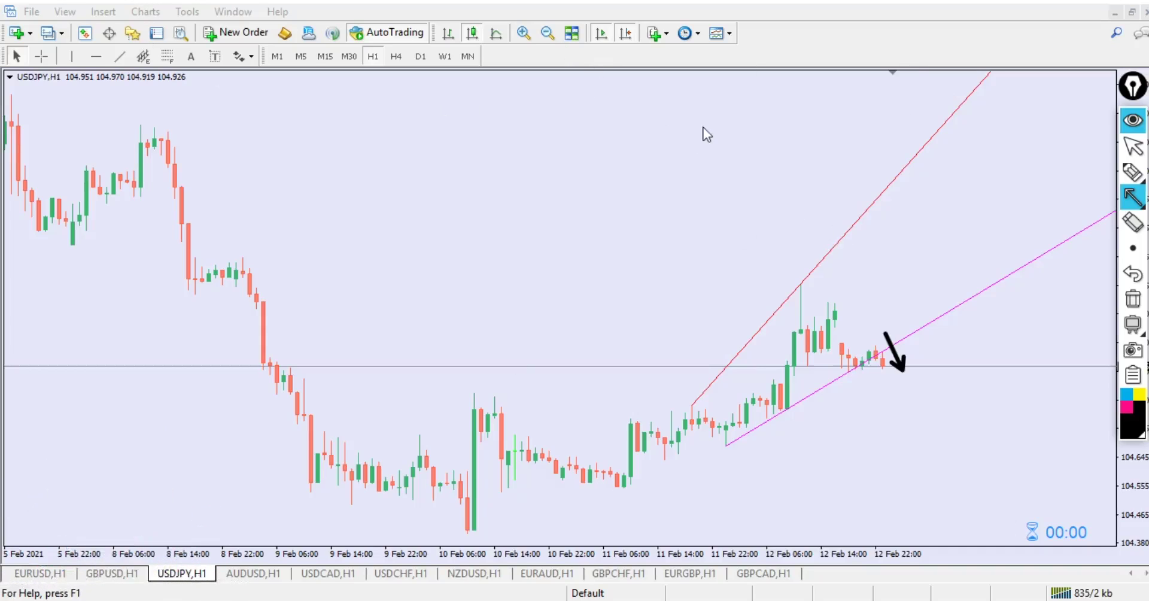
Erase the arrow annotation and clear the trendlines from the USDJPY H1 chart by applying the Joe template
left_click(1133, 147)
left_click(1132, 298)
left_click(718, 33)
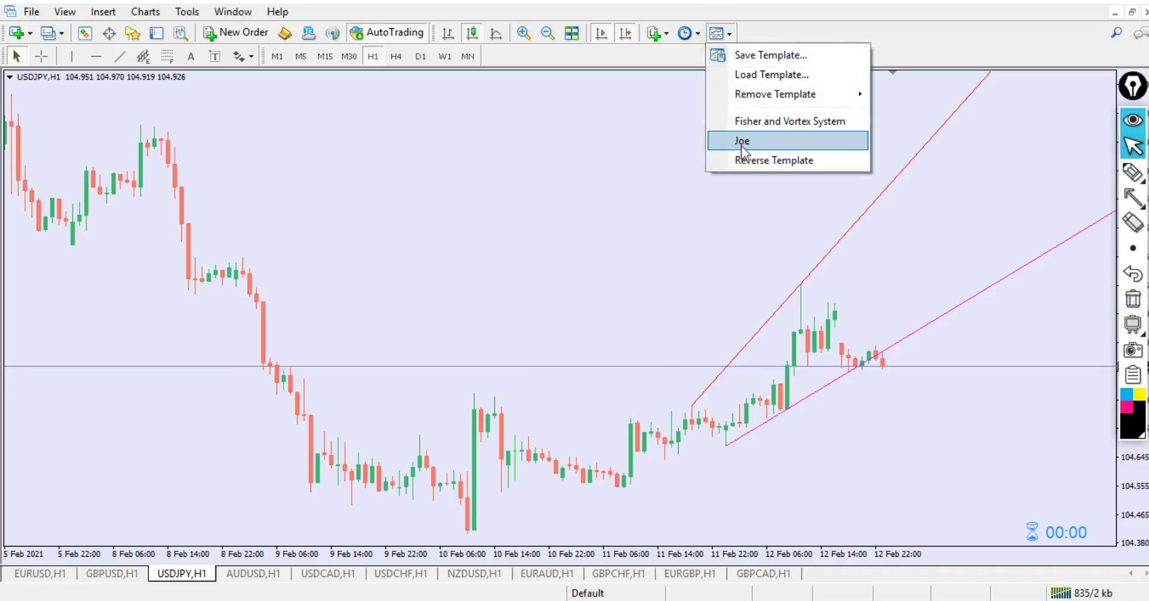
left_click(742, 142)
Attach automatic-trendlines to the AUDUSD H1 chart with its default settings and hide the Navigator
left_click(264, 572)
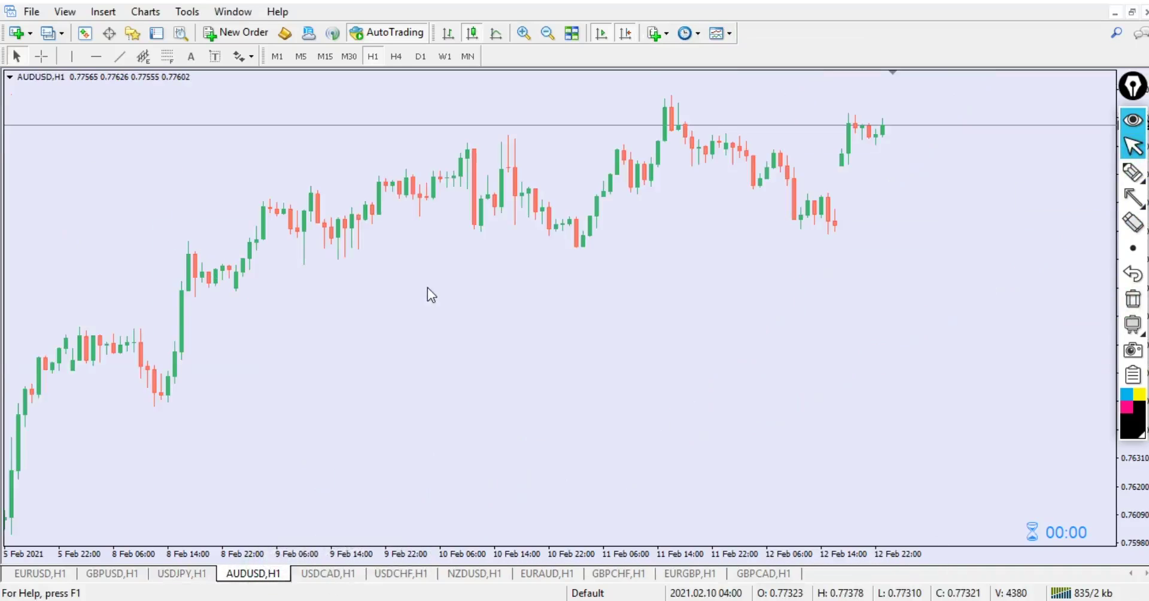
left_click(132, 33)
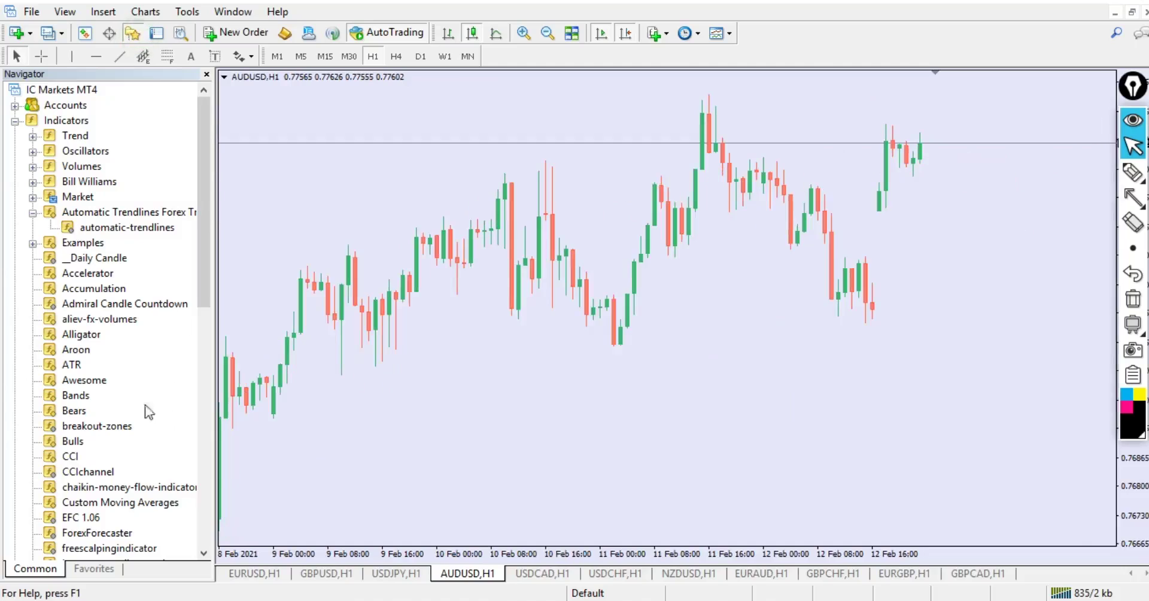
left_click_drag(67, 228, 530, 276)
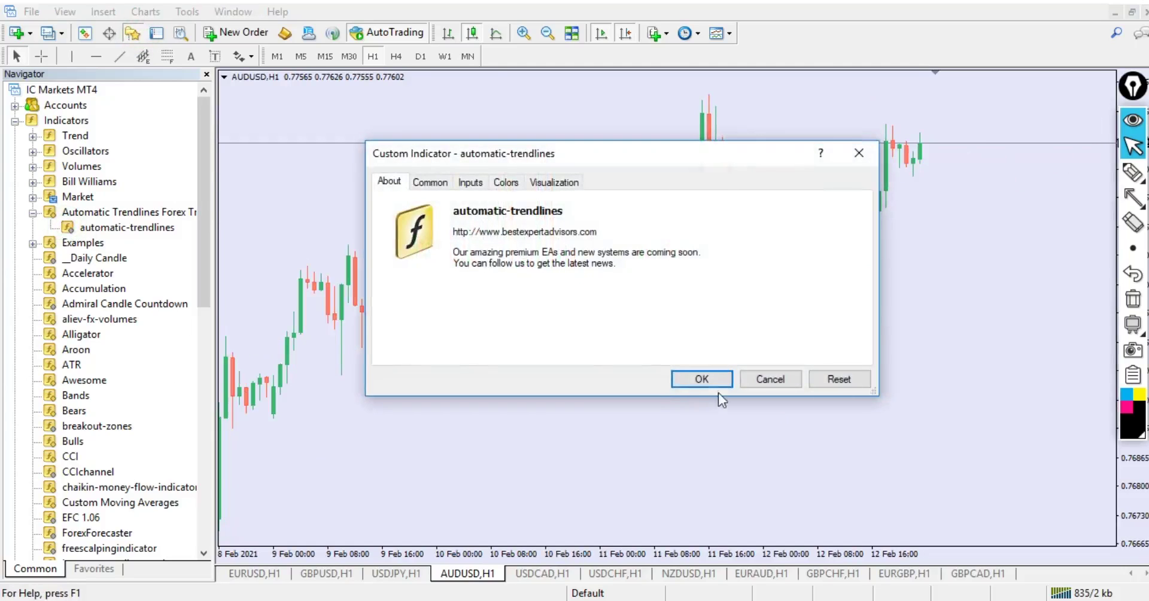
left_click(708, 379)
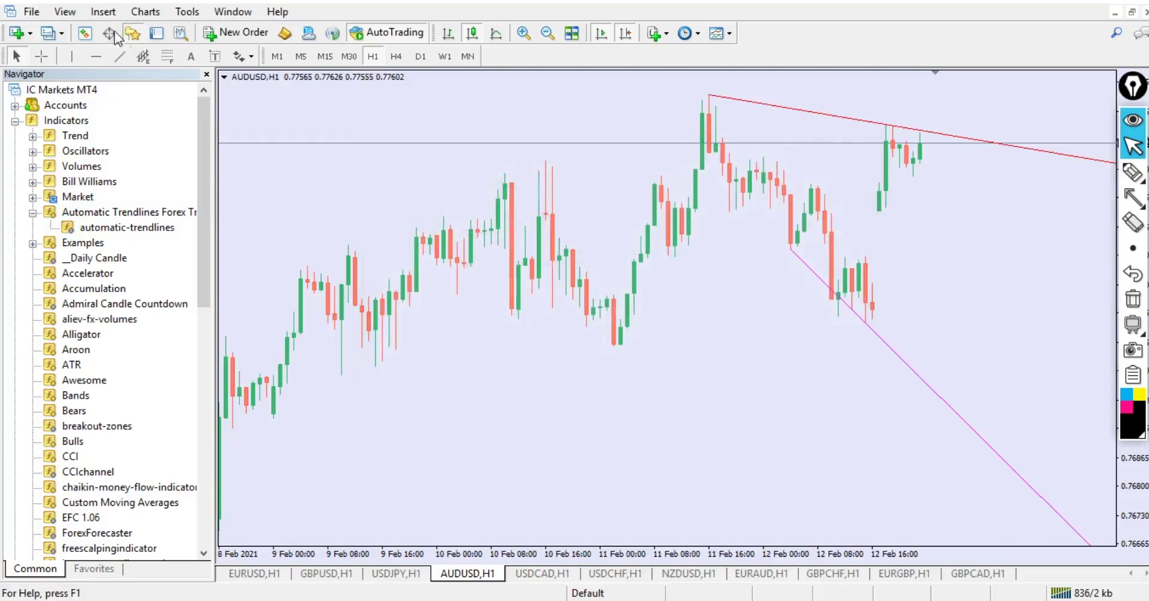
left_click(132, 33)
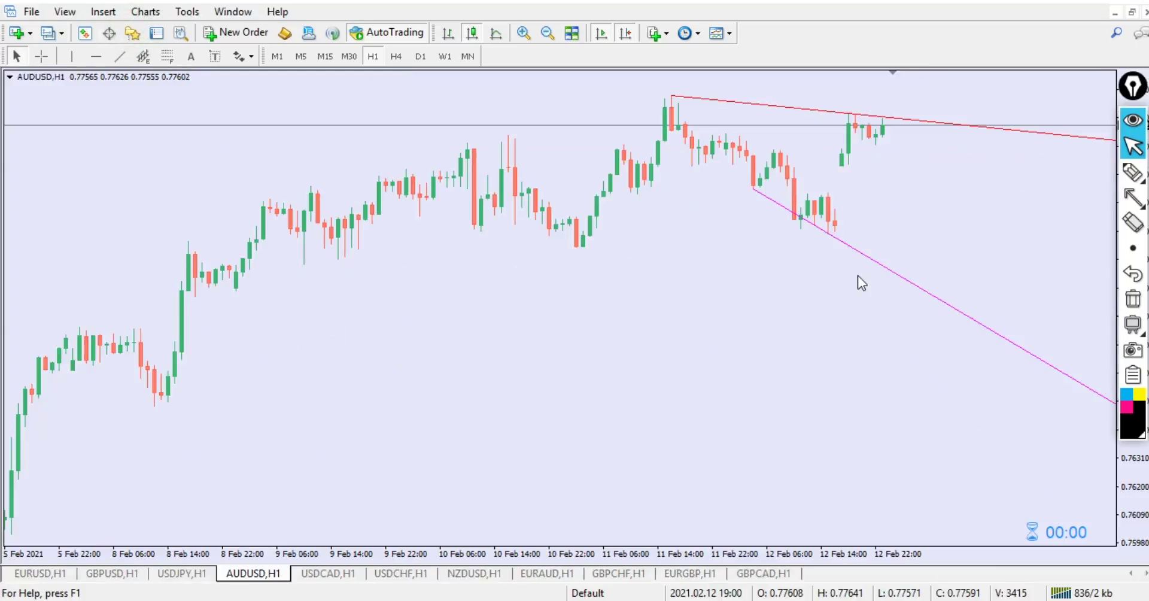
Draw a short upward arrow through the red trendline at the latest AUDUSD candles
left_click(1133, 192)
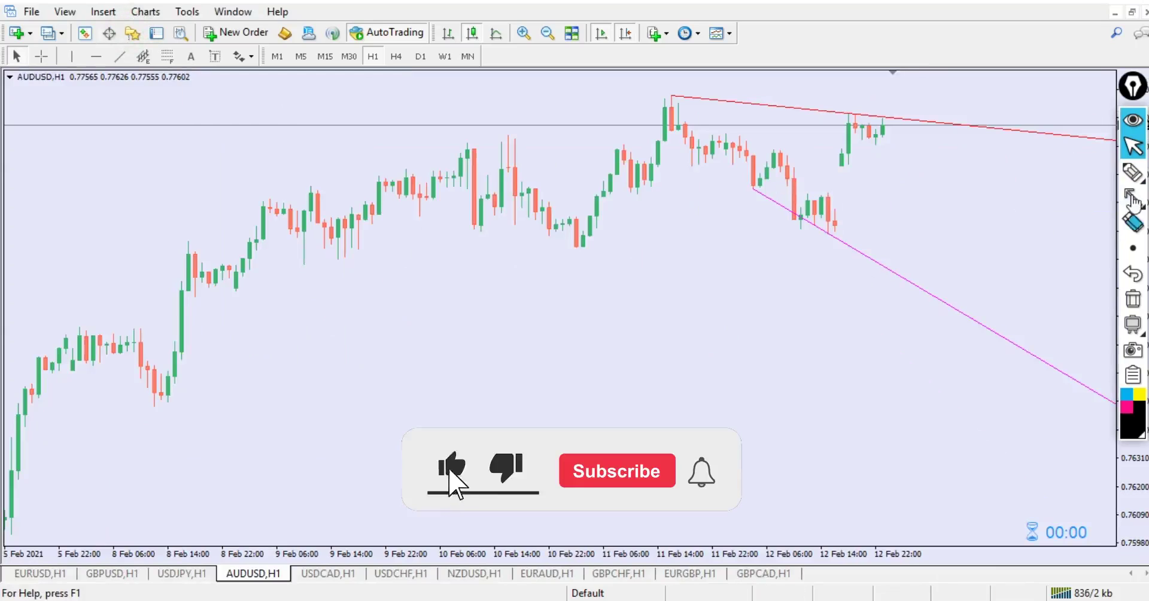
left_click(1133, 174)
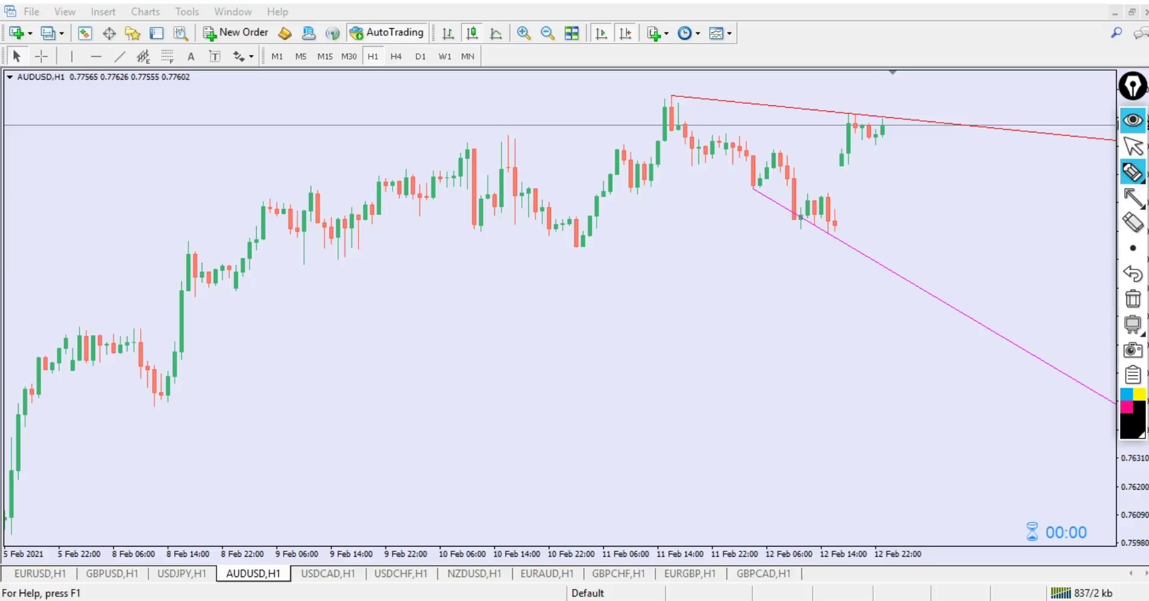
left_click(1137, 206)
left_click_drag(893, 132, 896, 85)
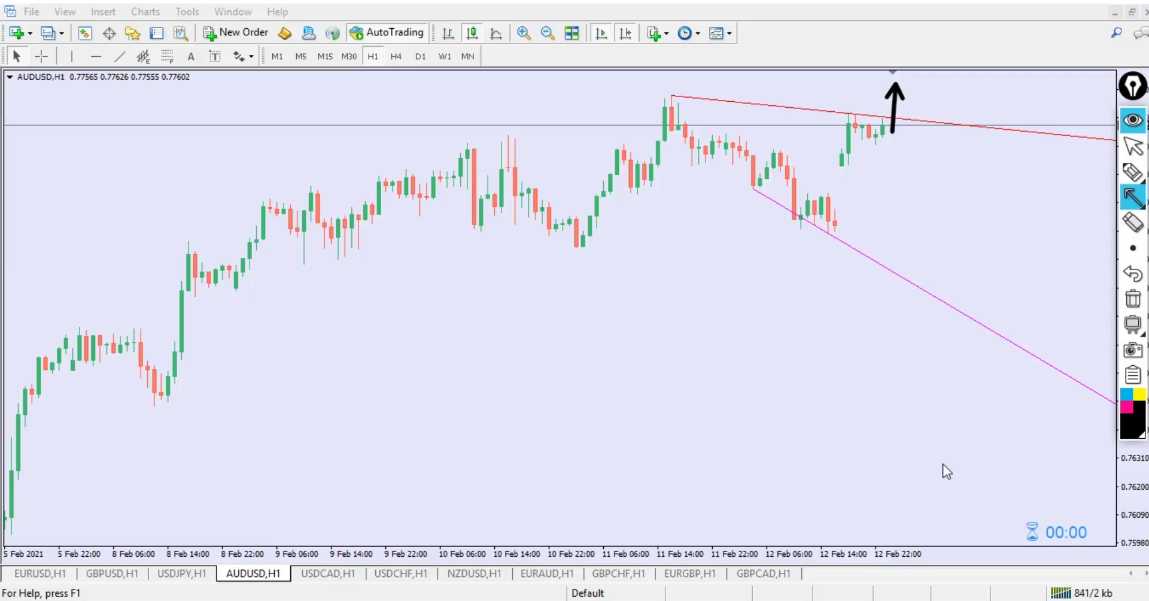
Erase the upward arrow and clear the trendlines from the AUDUSD H1 chart by applying the Joe template
left_click(1125, 150)
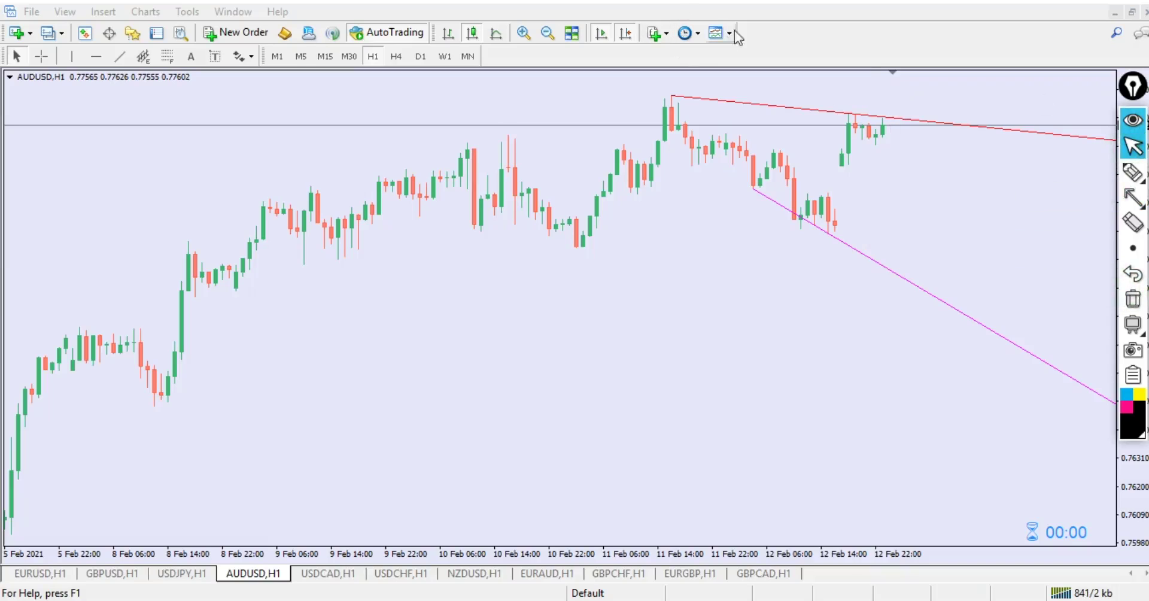
left_click(716, 33)
left_click(745, 140)
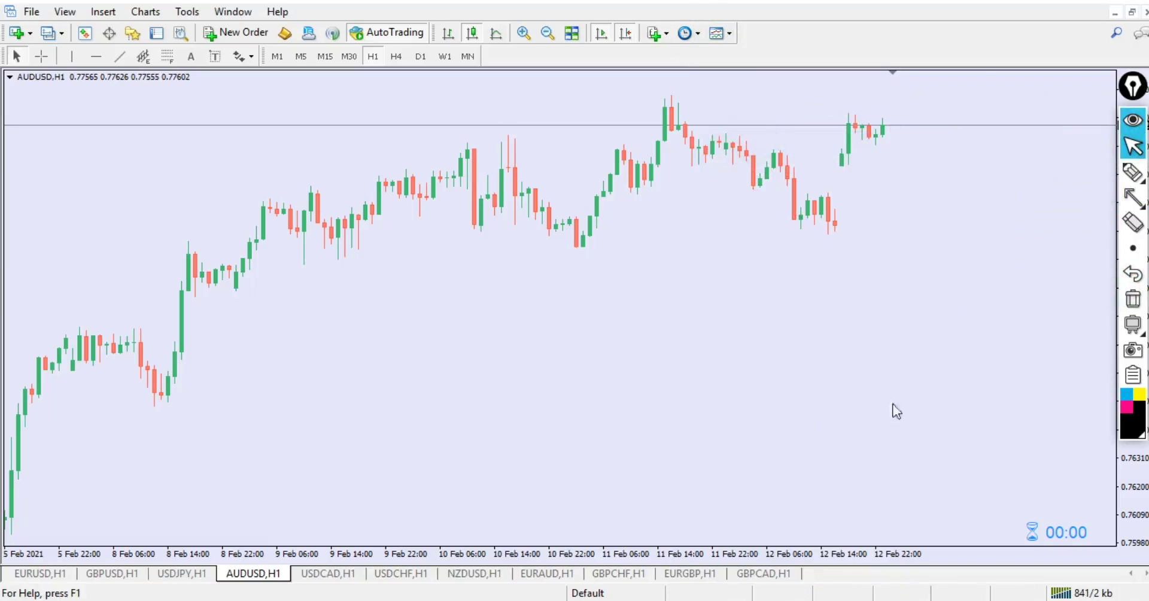
Clear the trendlines from the USDCAD H1 chart by applying the Joe template, and hide the Navigator
left_click(333, 573)
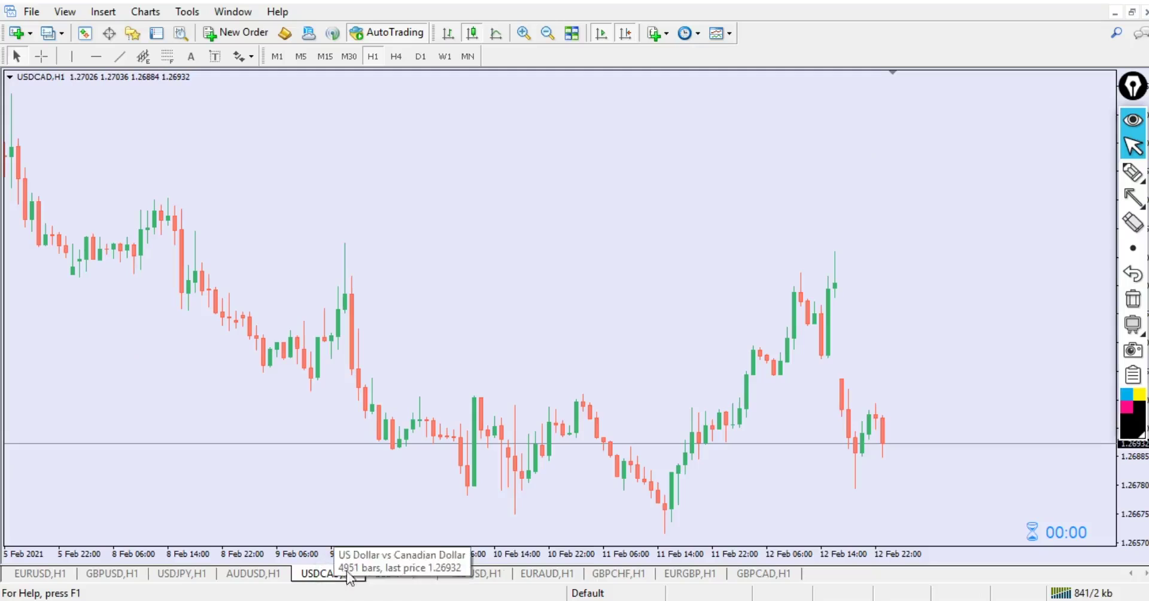
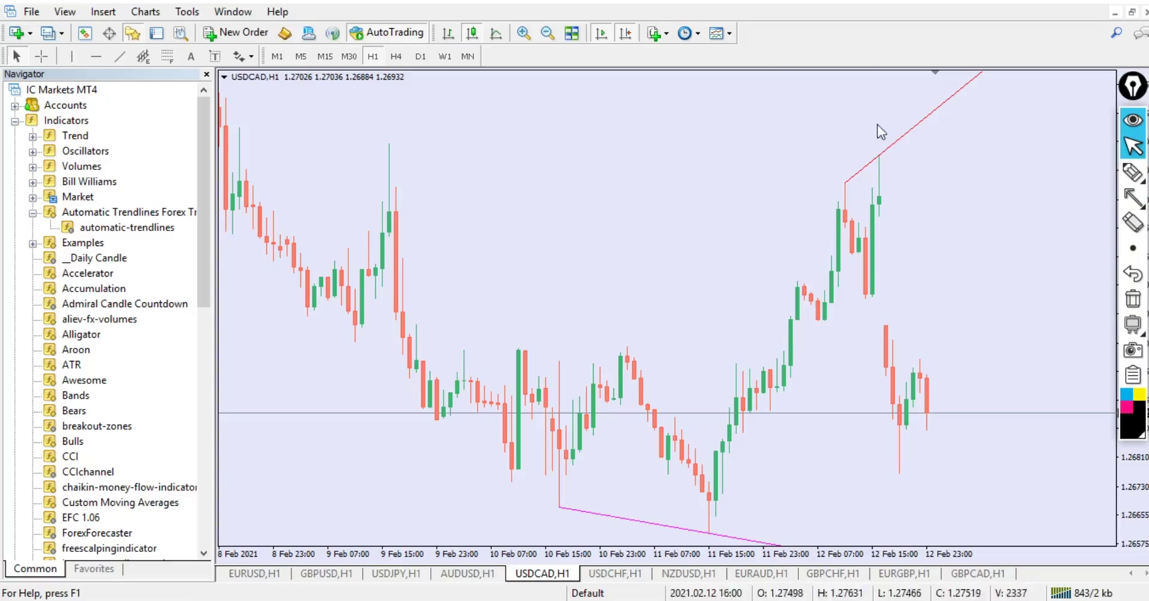
left_click(718, 33)
left_click(751, 139)
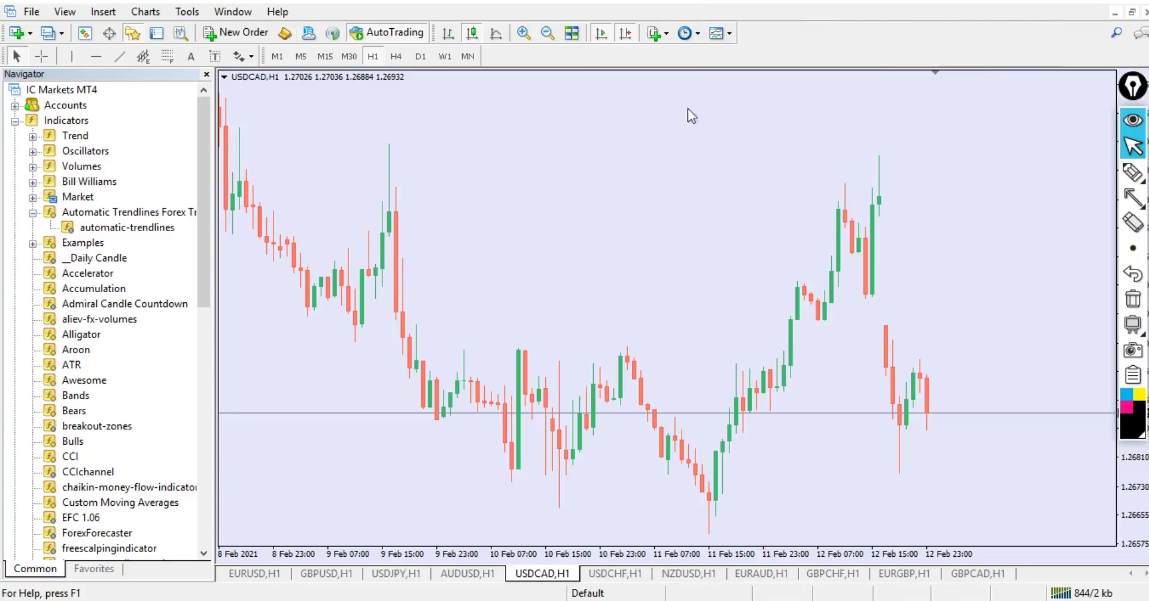
left_click(133, 33)
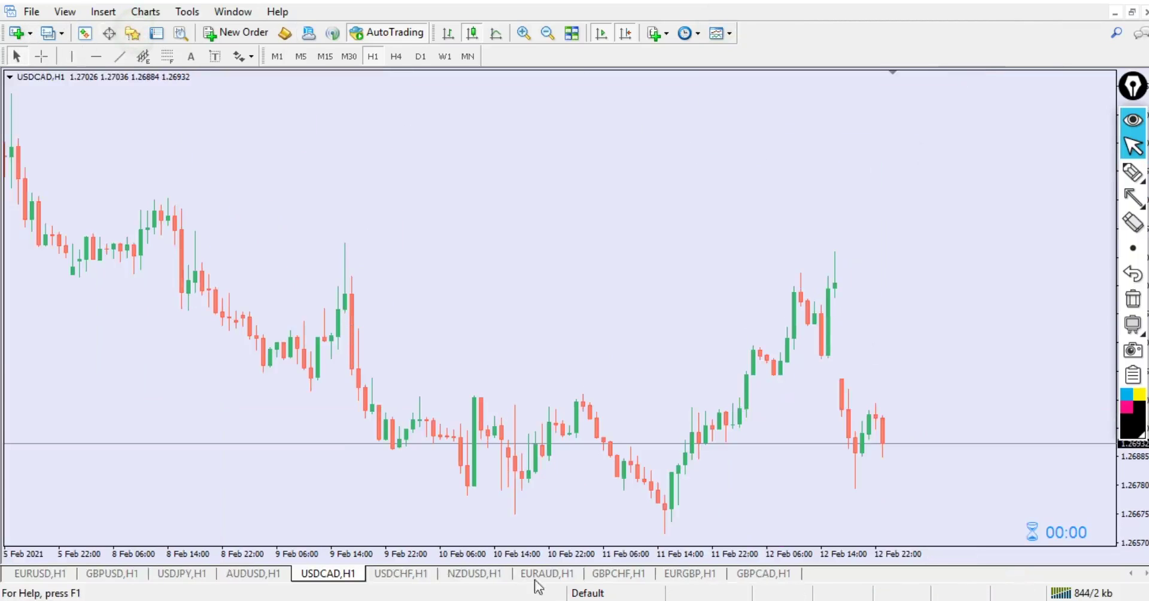
Collapse the one-click trading panel on the USDCHF H1 chart and attach automatic-trendlines with its default settings
left_click(398, 573)
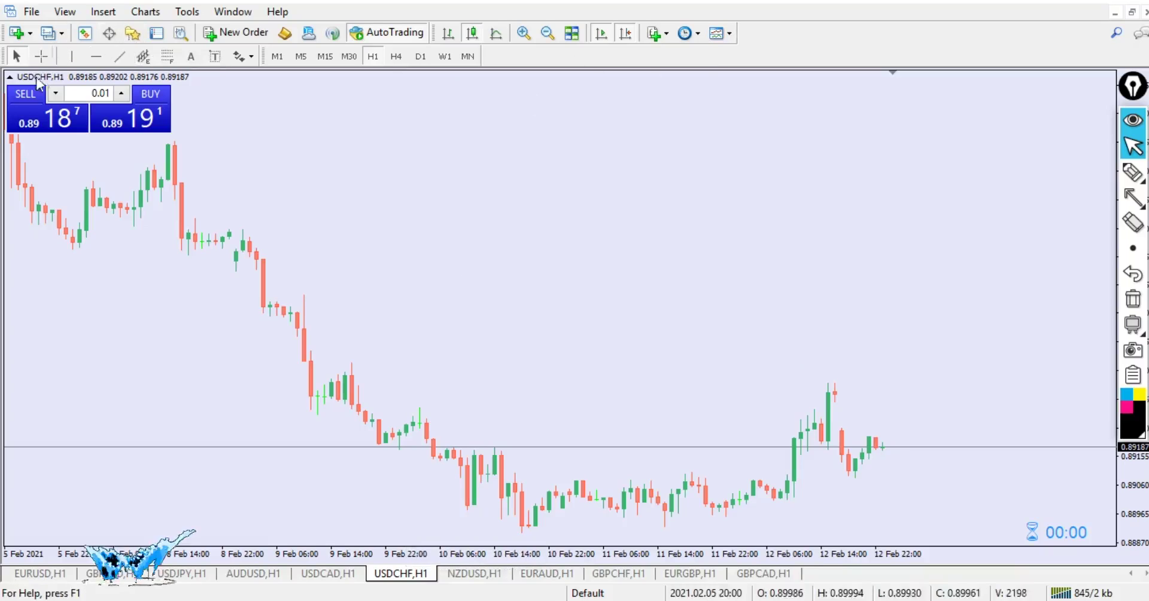
left_click(12, 76)
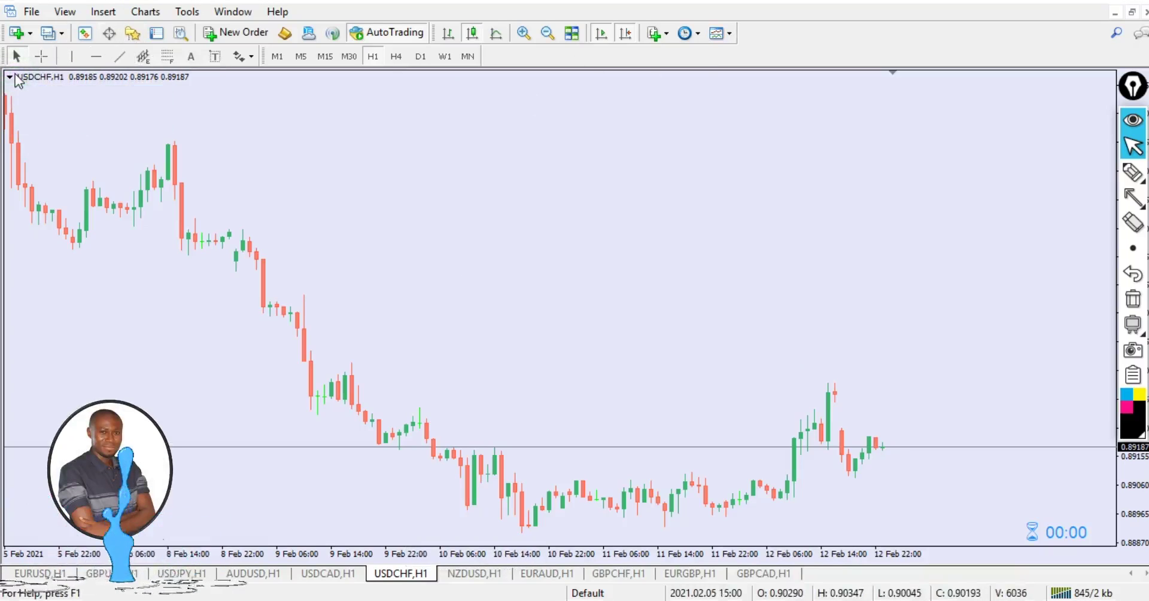
left_click(132, 33)
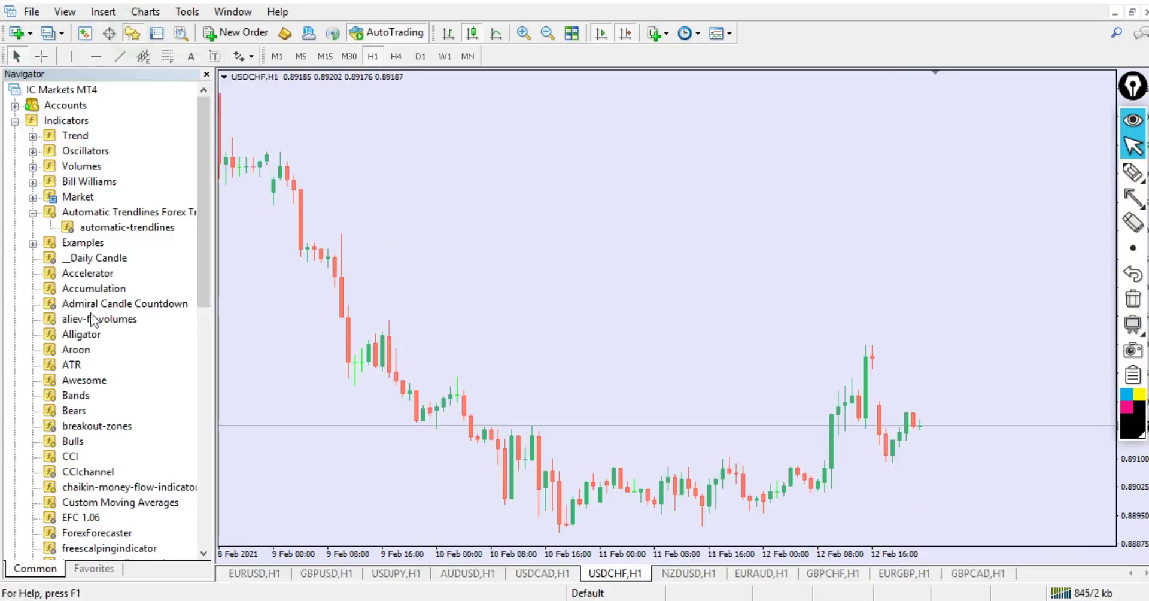
left_click_drag(84, 233, 580, 242)
left_click(694, 379)
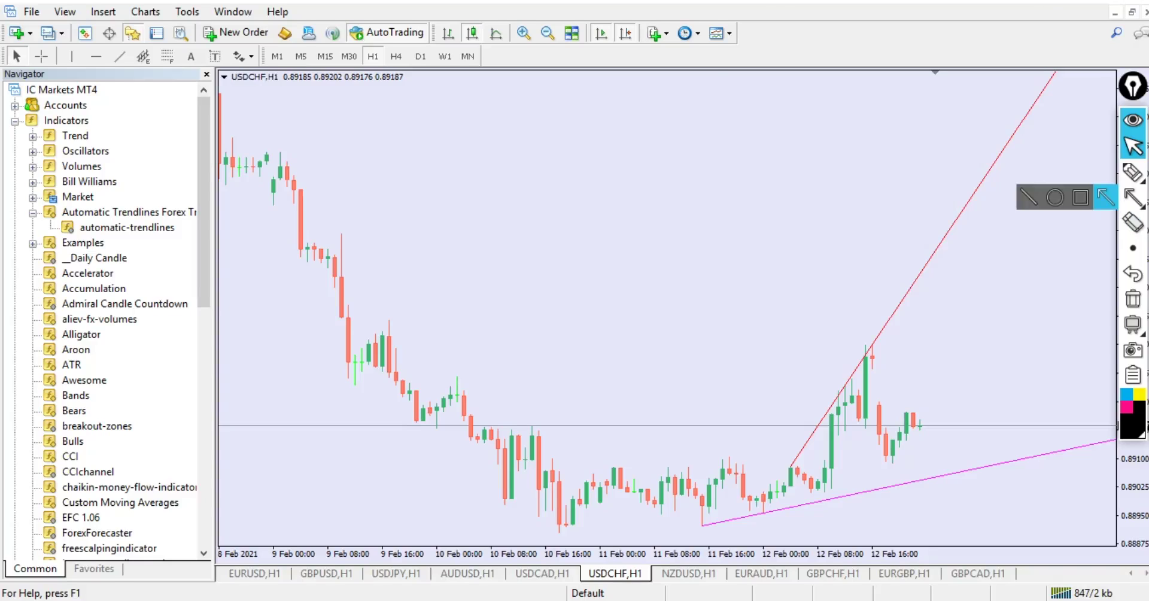
Clear the trendlines from the USDCHF H1 and GBPUSD H1 charts with the Joe template, hiding the Navigator
left_click(716, 33)
left_click(743, 141)
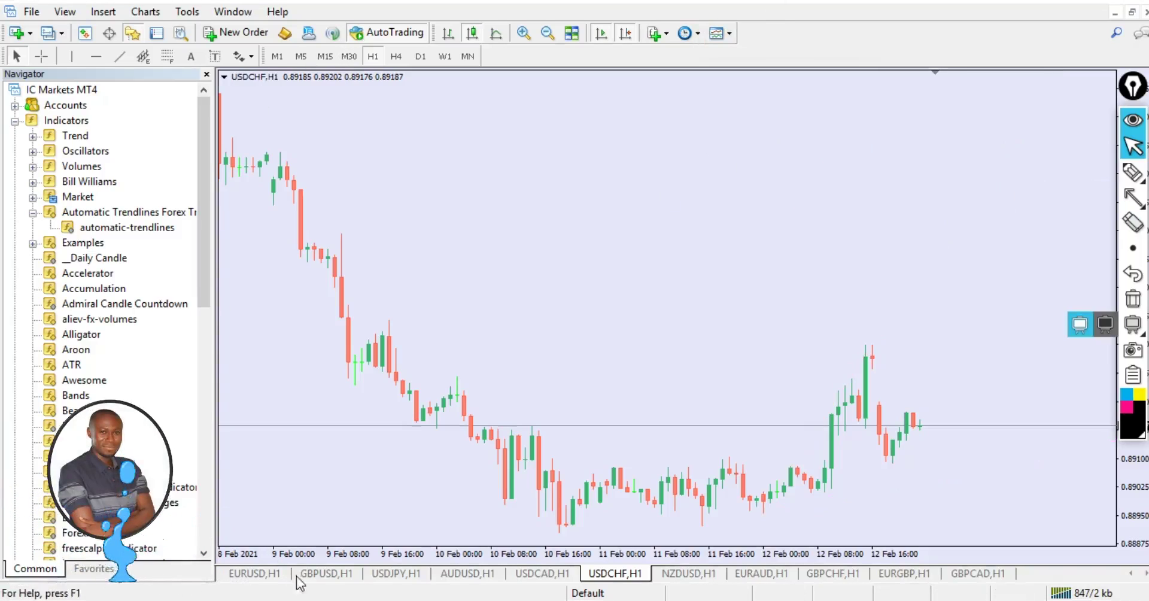
left_click(395, 573)
left_click(350, 573)
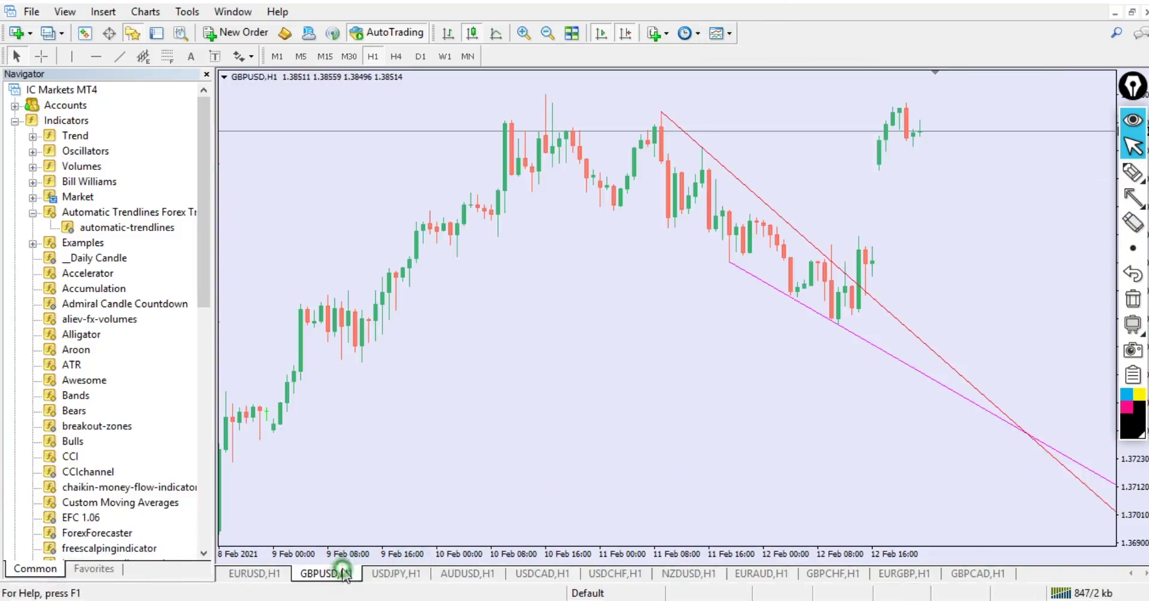
left_click(132, 33)
left_click(720, 34)
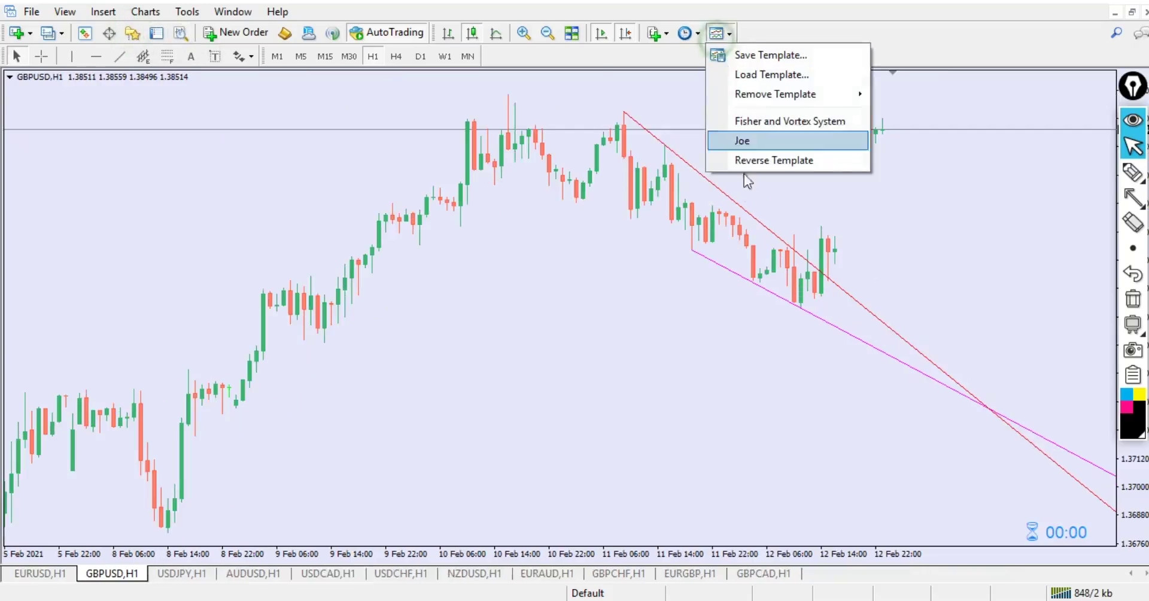
left_click(742, 142)
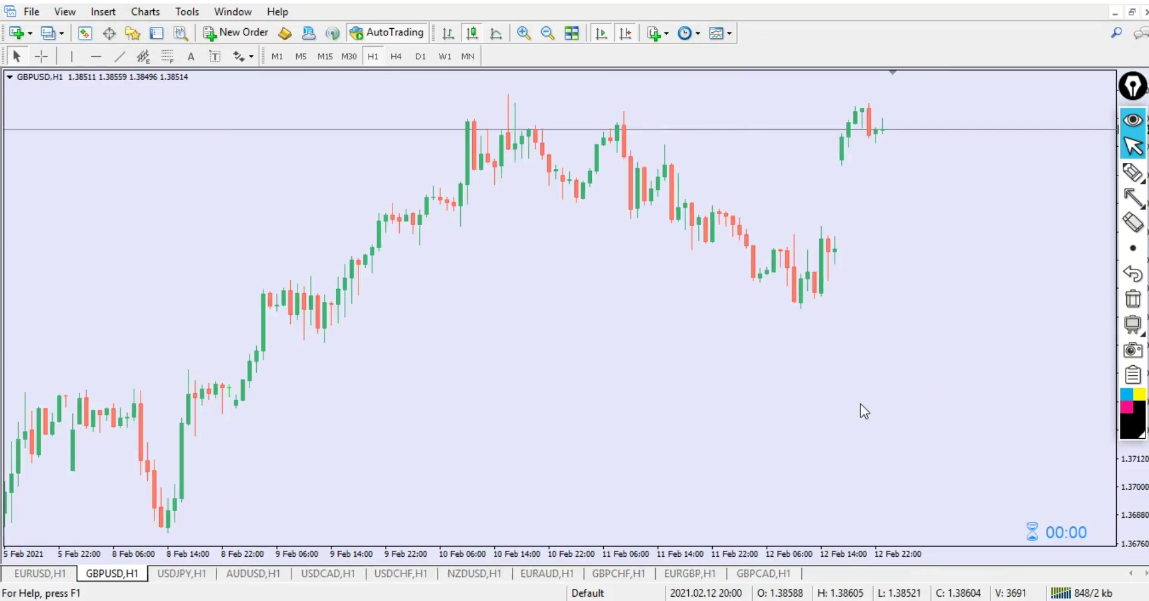